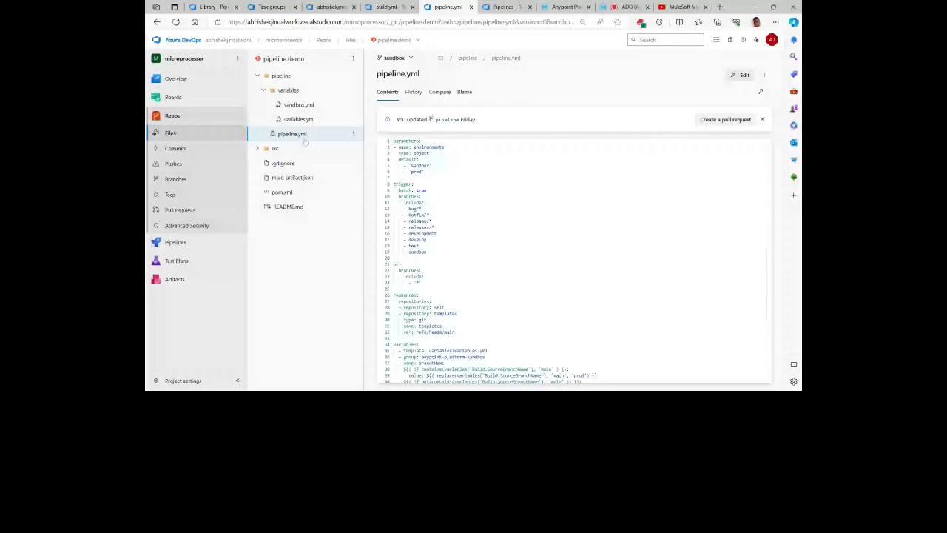
Step: View the contents of sandbox.yml and variables.yml in the pipeline.demo repository's variables folder
click(421, 209)
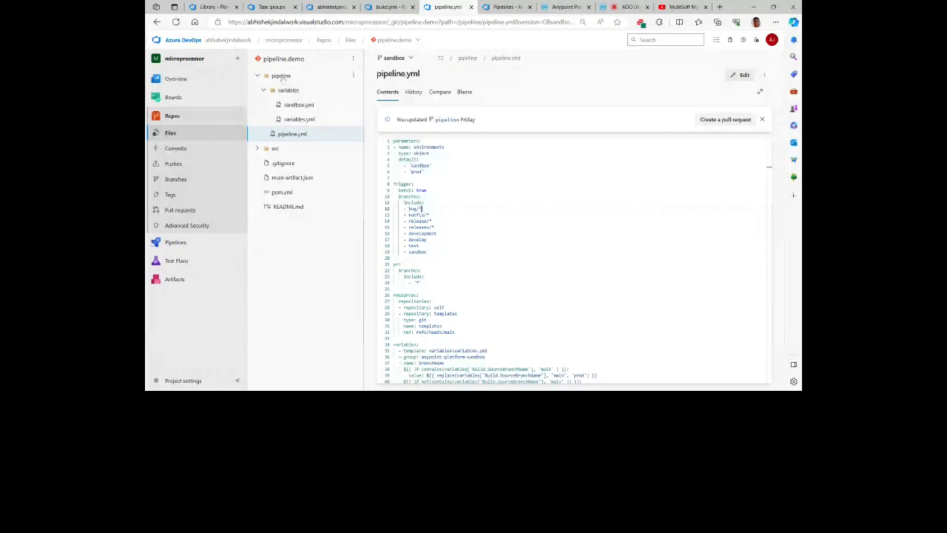
click(298, 104)
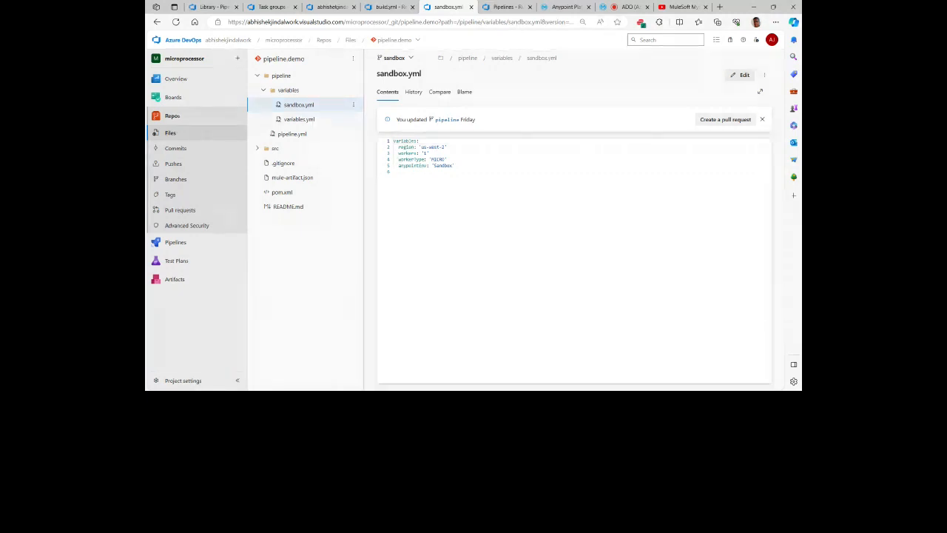
click(308, 123)
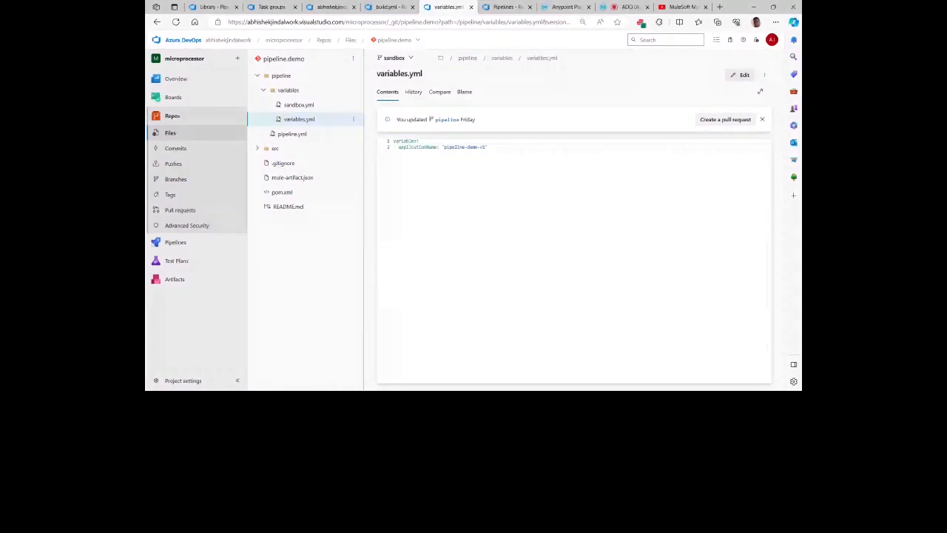
Step: Open pipeline.yml and examine its environments parameter, the trigger branches and the pull-request branch filter
click(291, 134)
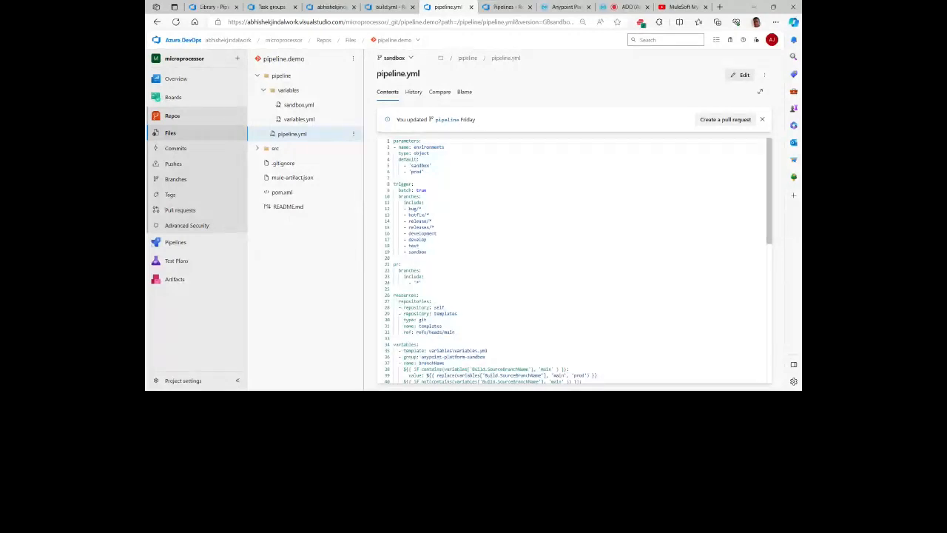
double_click(443, 147)
click(430, 153)
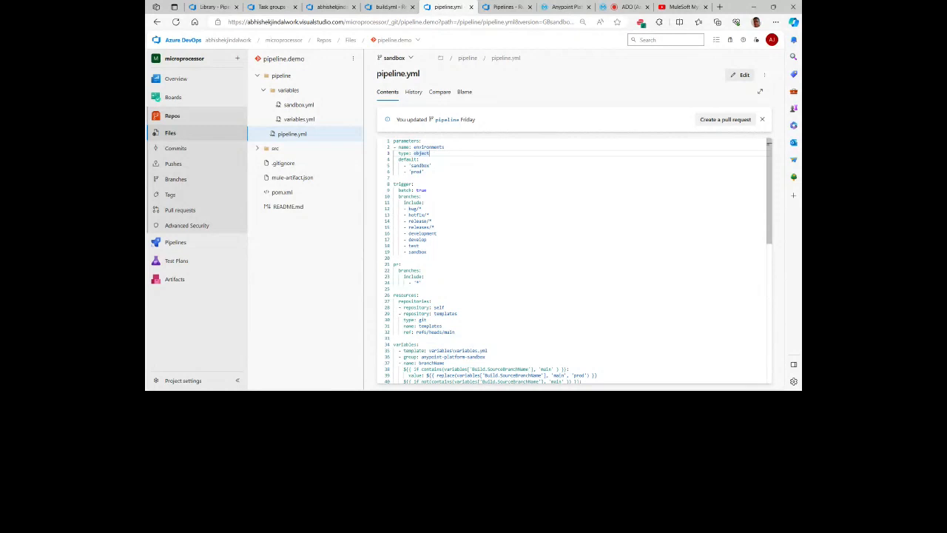
double_click(413, 197)
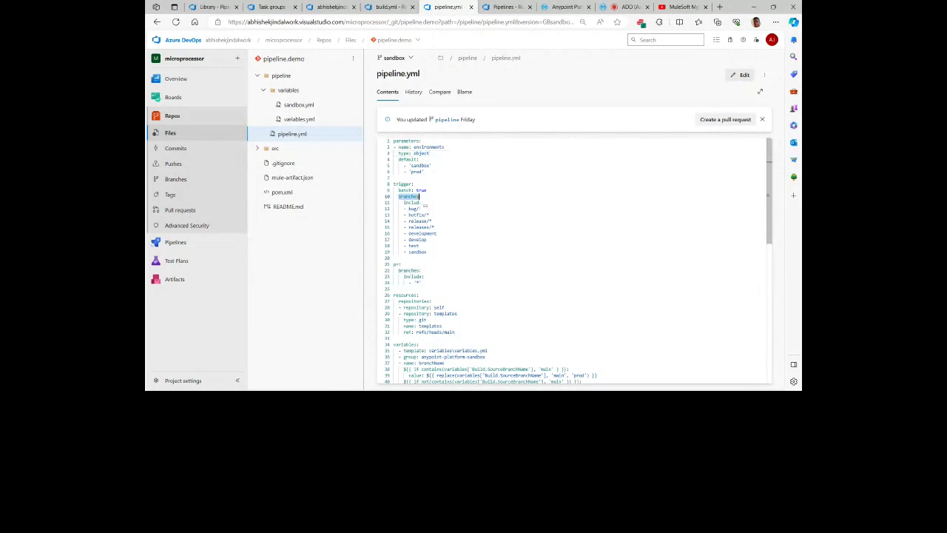
click(422, 208)
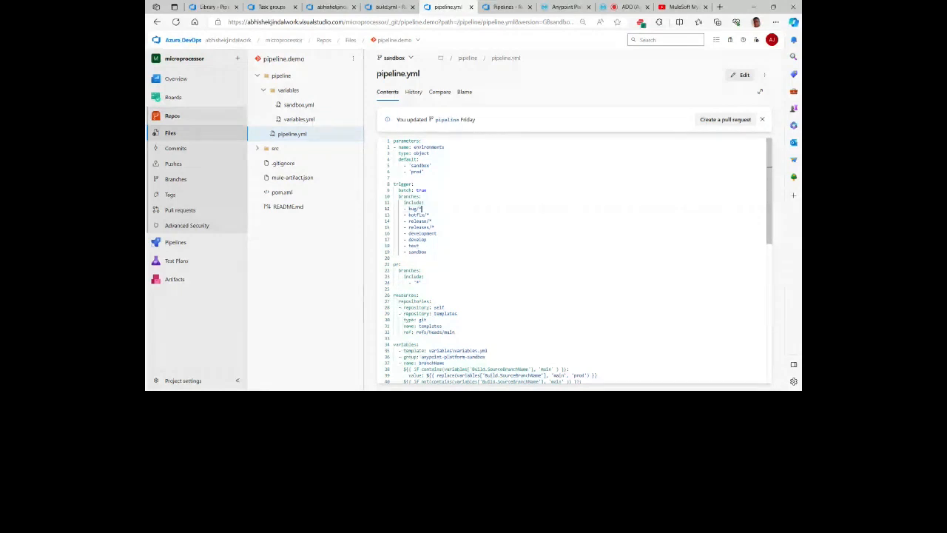
scroll(574, 259, down, 1)
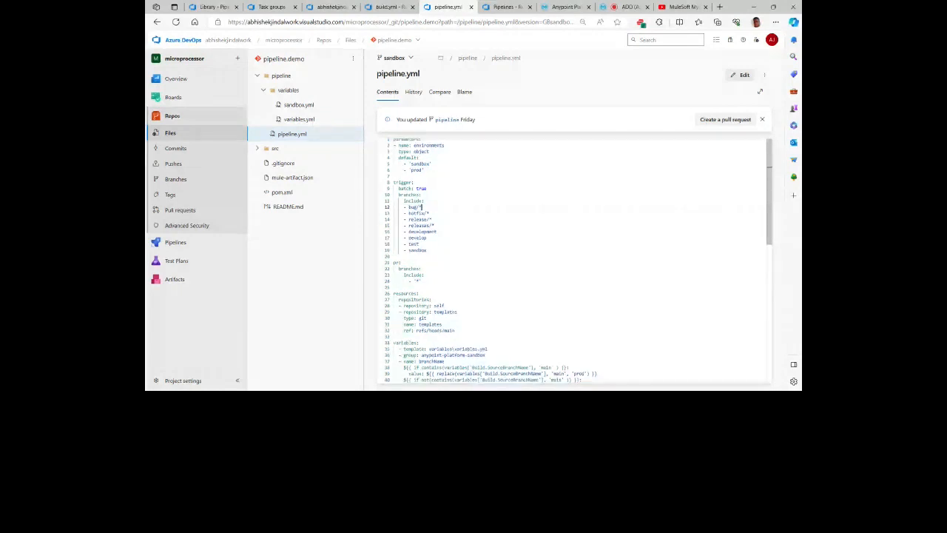
scroll(393, 250, down, 1)
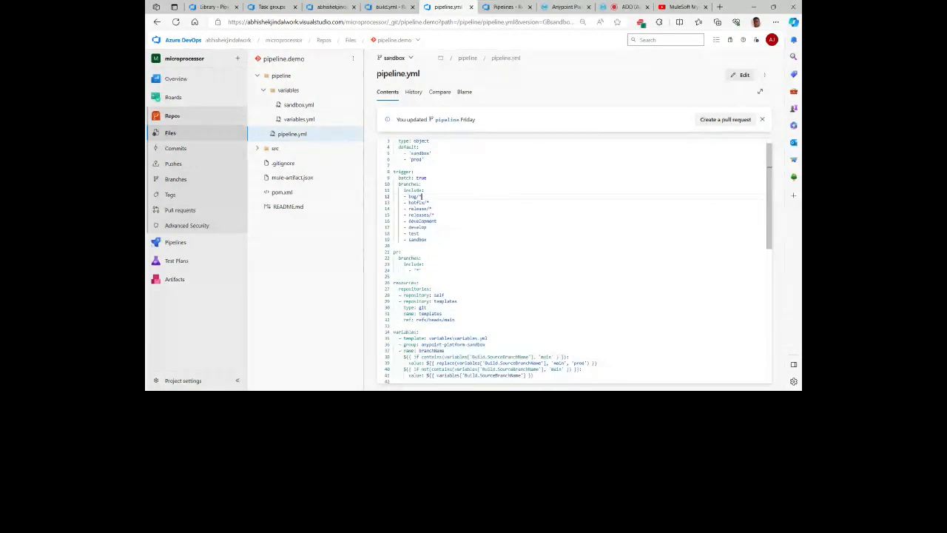
click(421, 270)
Step: Examine the resources section of pipeline.yml, covering the self and templates repository entries
scroll(422, 270, down, 1)
scroll(570, 259, down, 2)
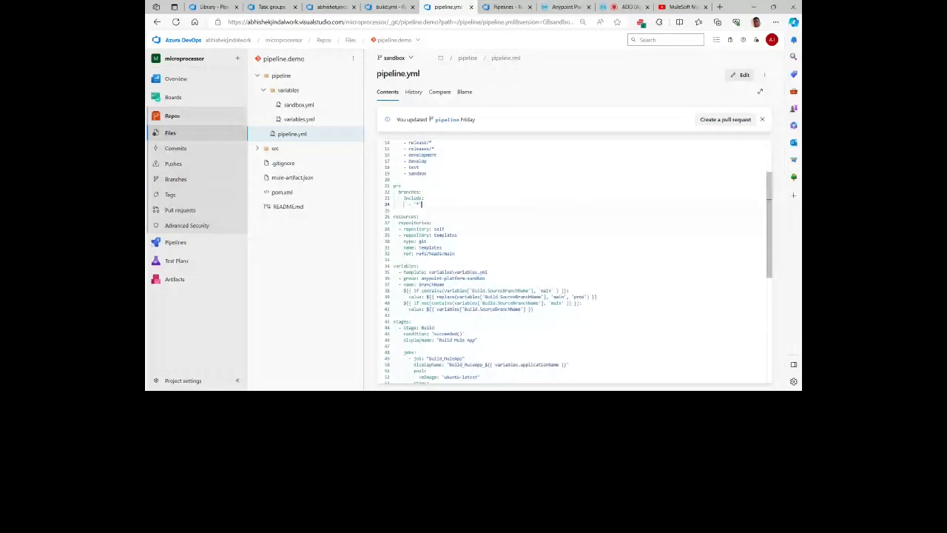
double_click(416, 229)
double_click(439, 229)
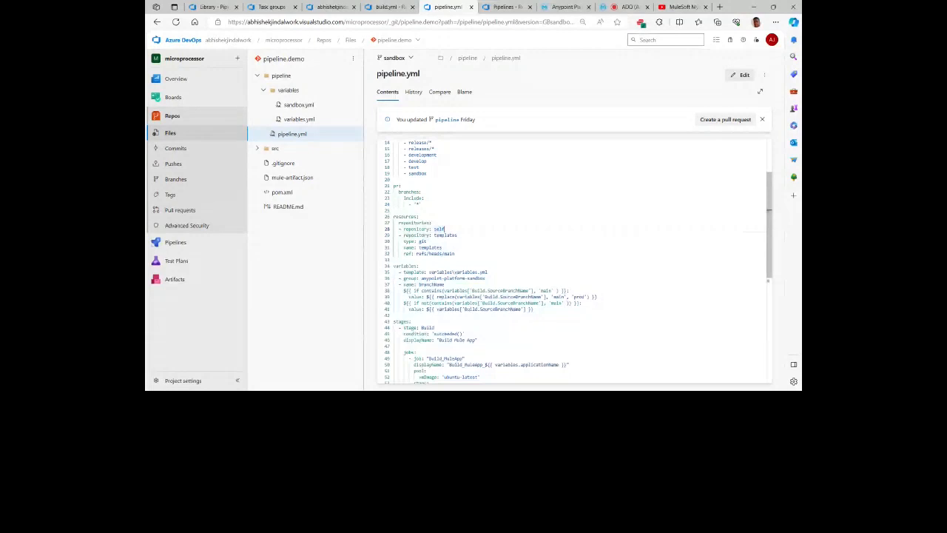
click(415, 234)
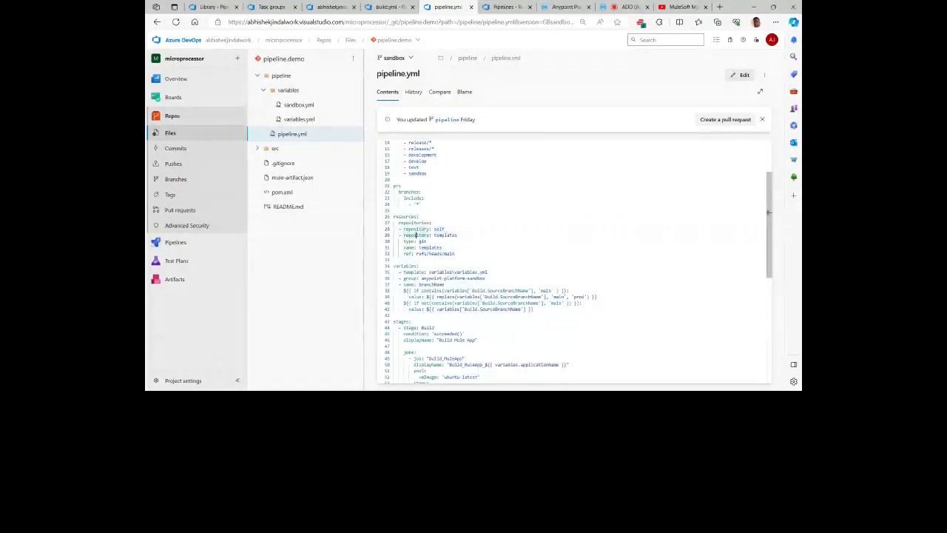
click(442, 248)
Step: Examine the variables section of pipeline.yml, including the variables.yml template reference and the branchName conditions on Build.SourceBranchName
scroll(573, 263, down, 1)
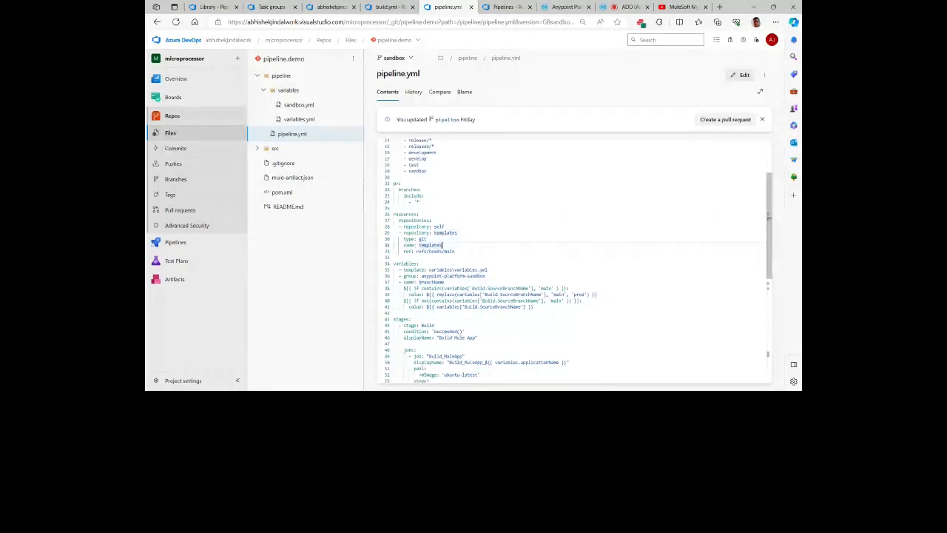
scroll(574, 261, down, 2)
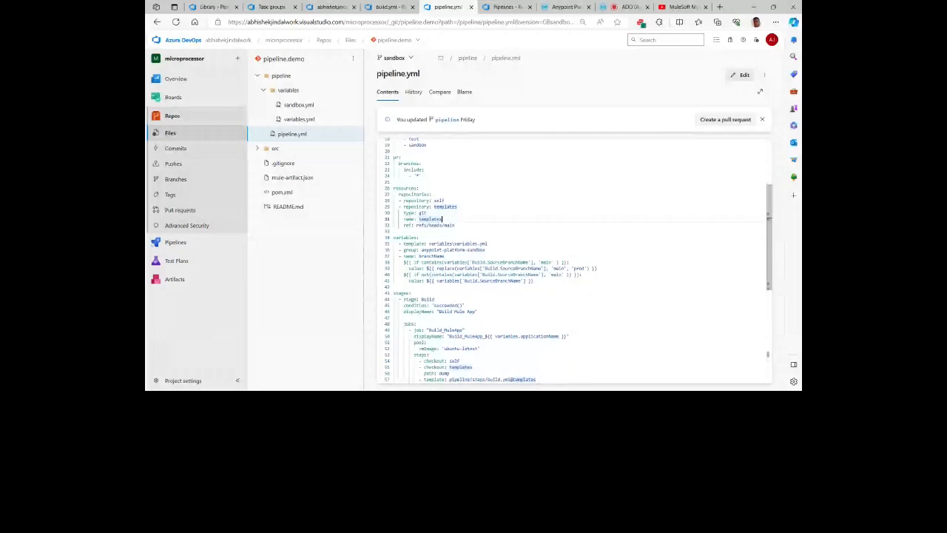
click(427, 243)
scroll(430, 238, down, 1)
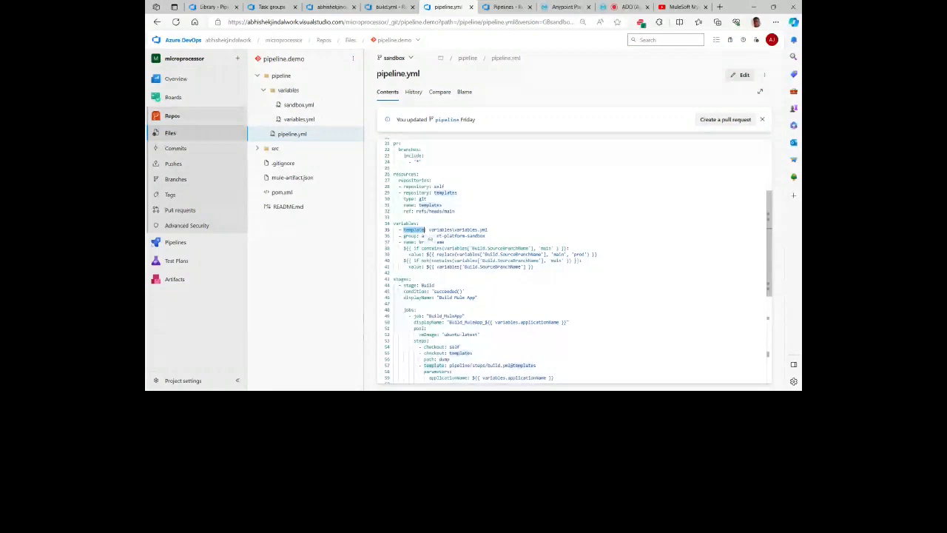
click(487, 229)
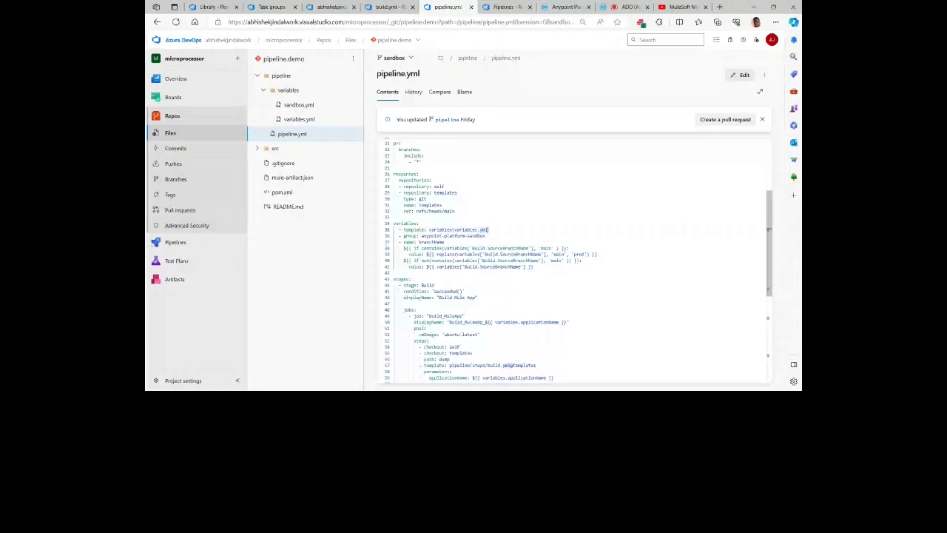
scroll(578, 259, down, 1)
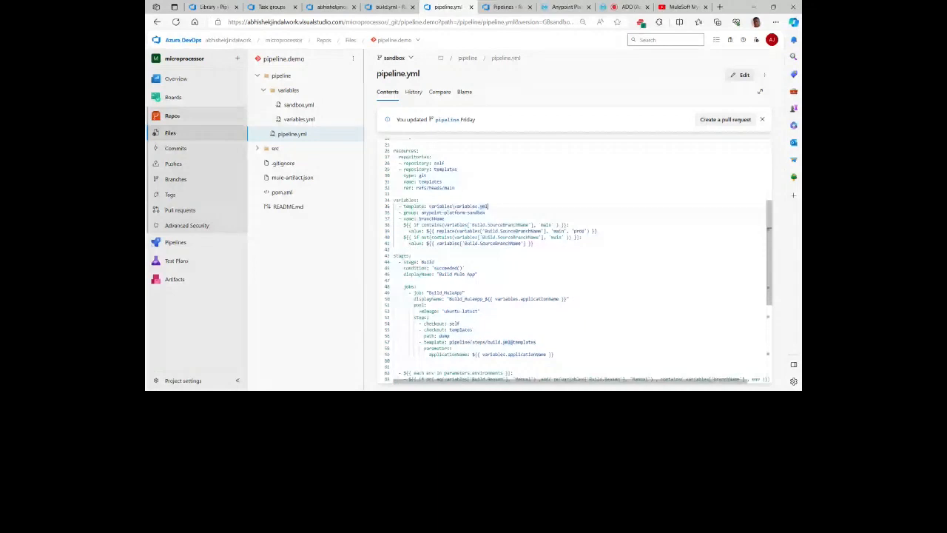
click(501, 224)
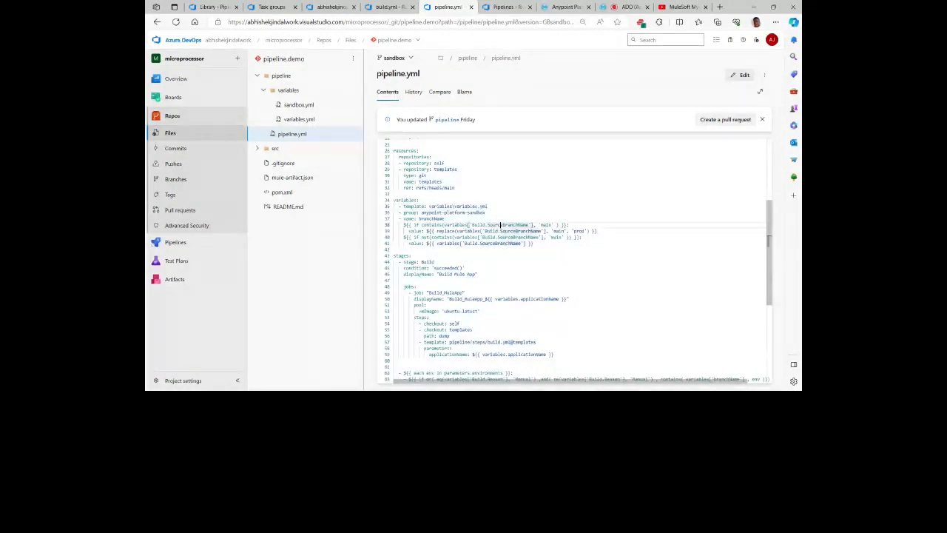
double_click(501, 224)
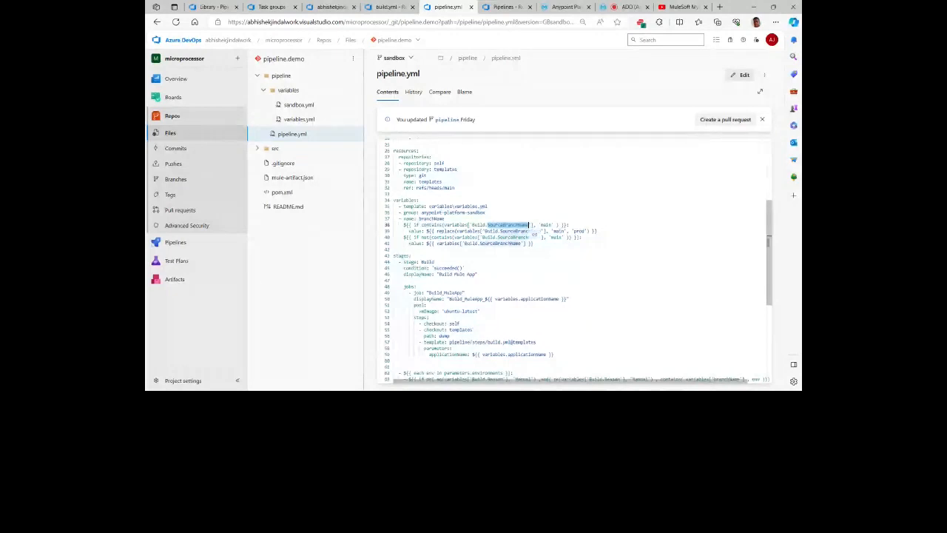
Step: Examine the Build stage of pipeline.yml down to its pipeline/steps/build.yml@templates reference
scroll(578, 259, down, 3)
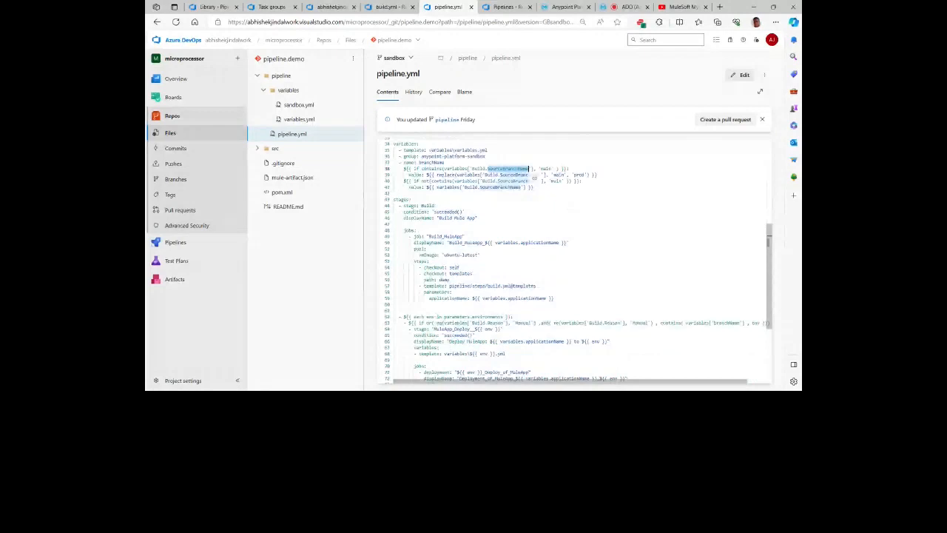
click(434, 205)
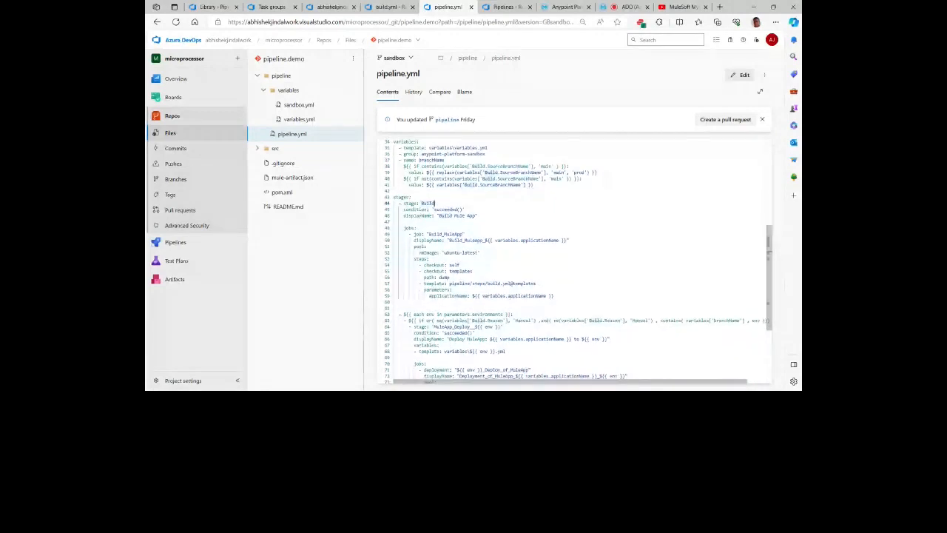
scroll(434, 205, down, 1)
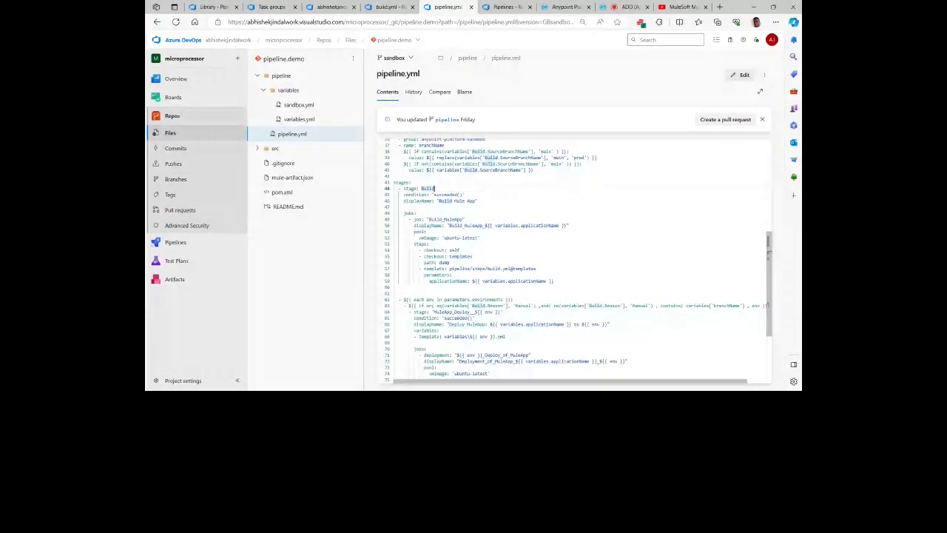
scroll(575, 259, down, 1)
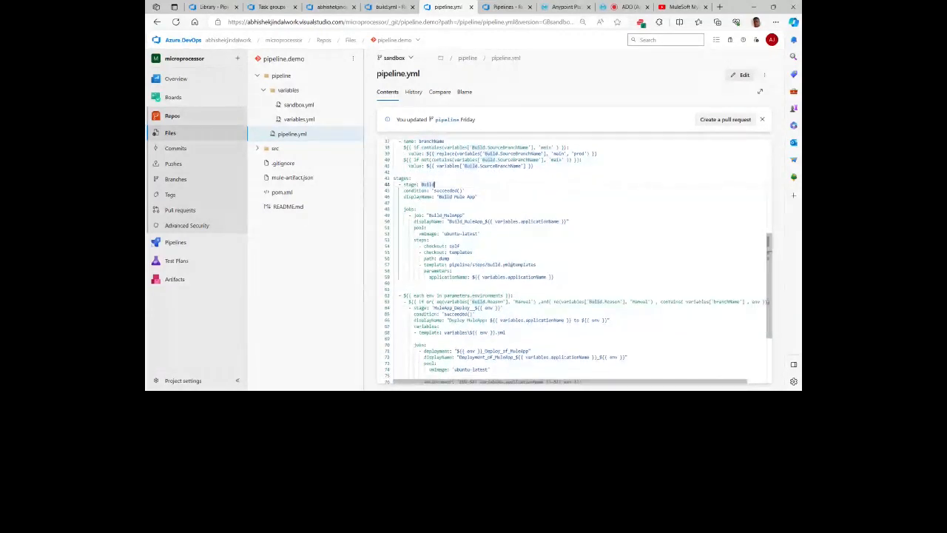
scroll(568, 264, down, 1)
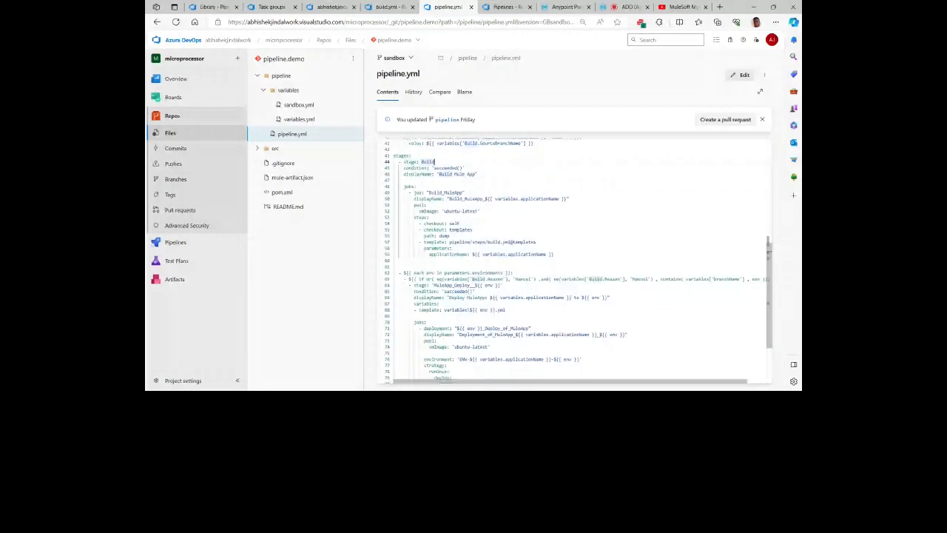
scroll(574, 259, down, 1)
click(436, 234)
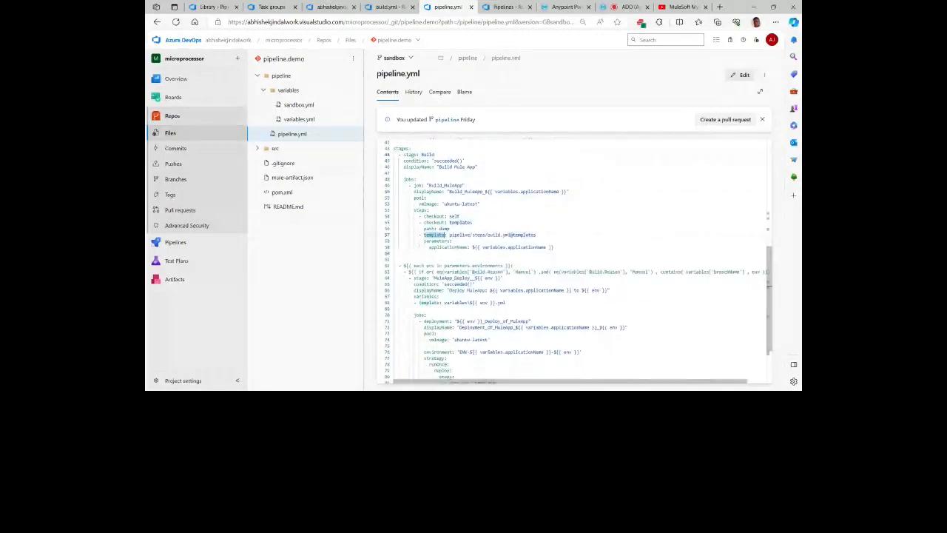
click(461, 235)
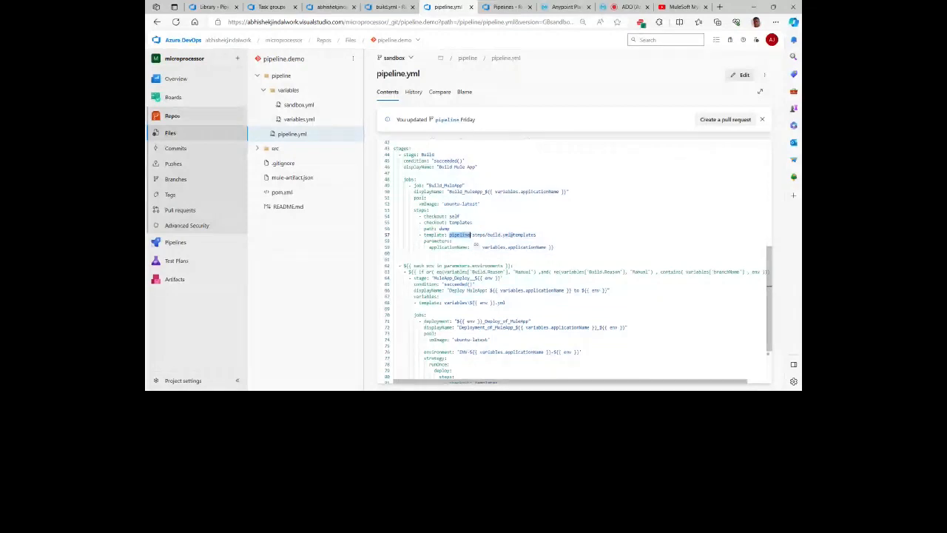
Step: Review the cache and PowerShell tasks in the templates repository's build.yml, and open settings.xml from its settings folder
click(379, 9)
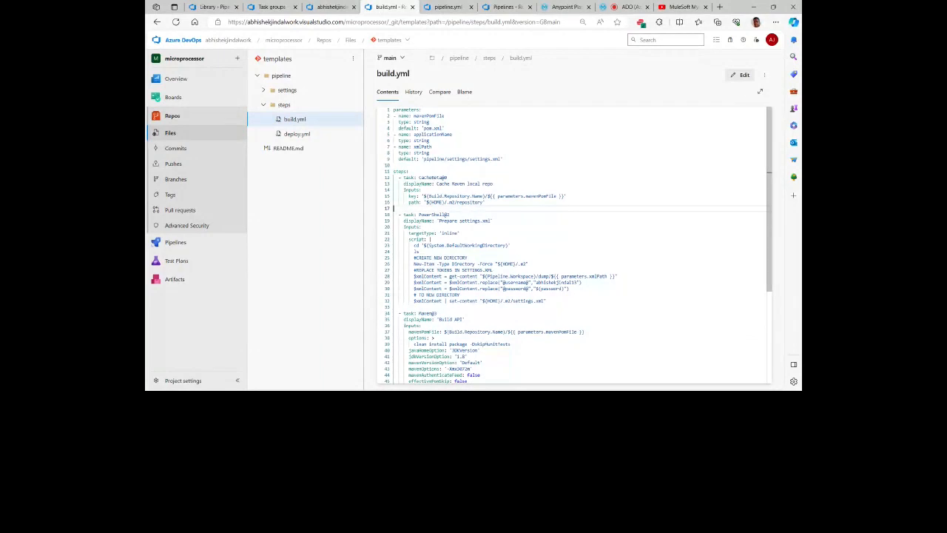
click(523, 196)
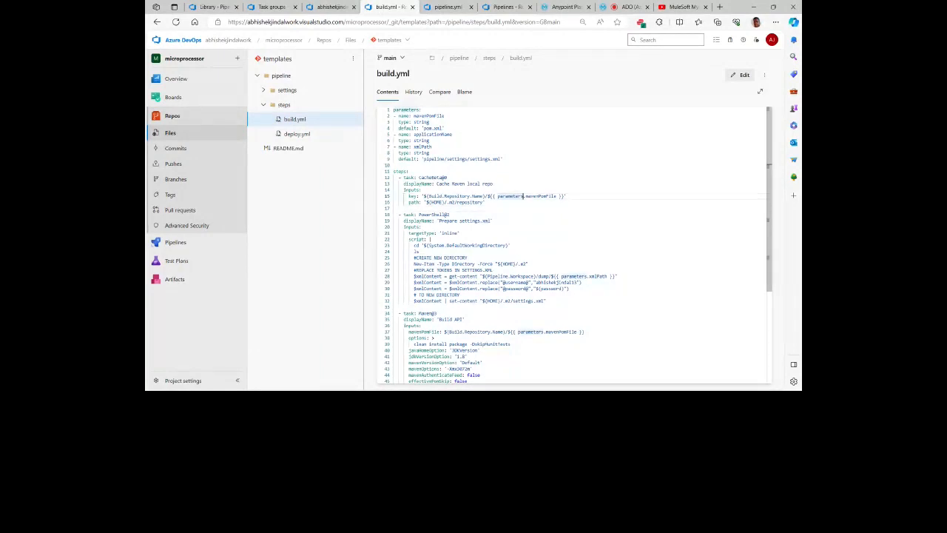
click(449, 215)
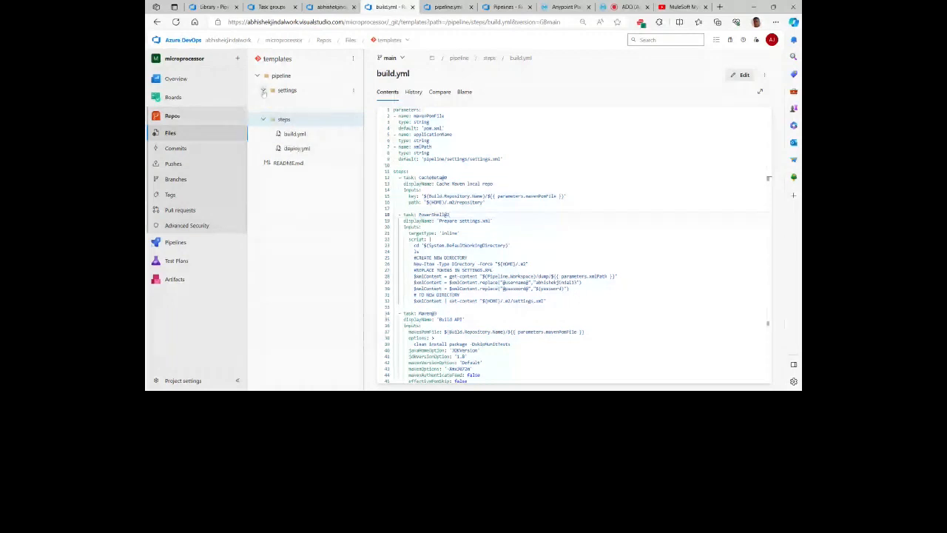
click(263, 91)
click(297, 106)
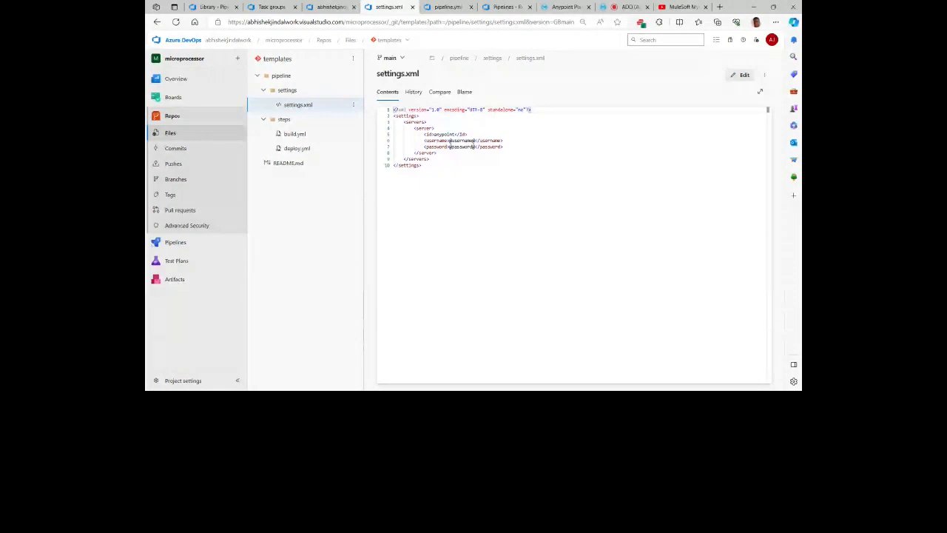
Step: Reopen build.yml and examine the PowerShell script lines that replace the username and password tokens for settings.xml
click(316, 134)
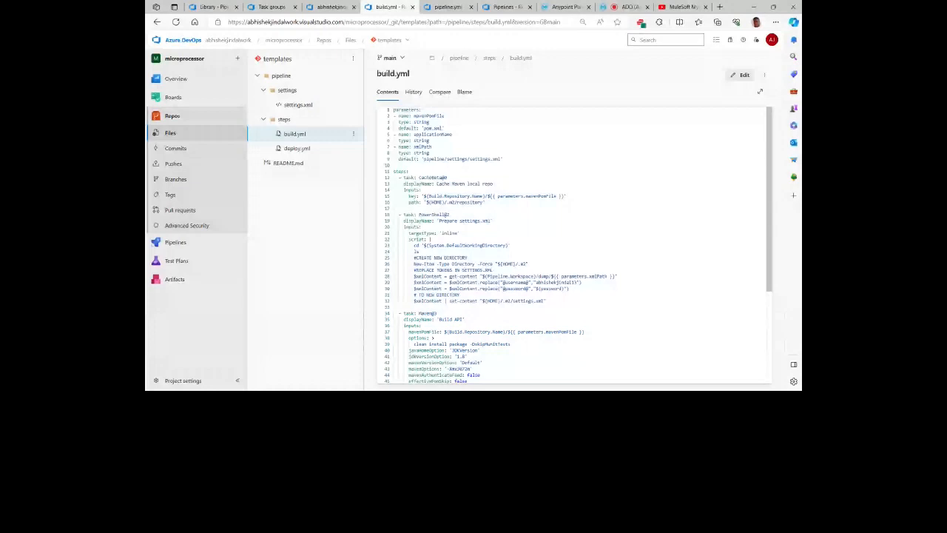
scroll(448, 156, down, 1)
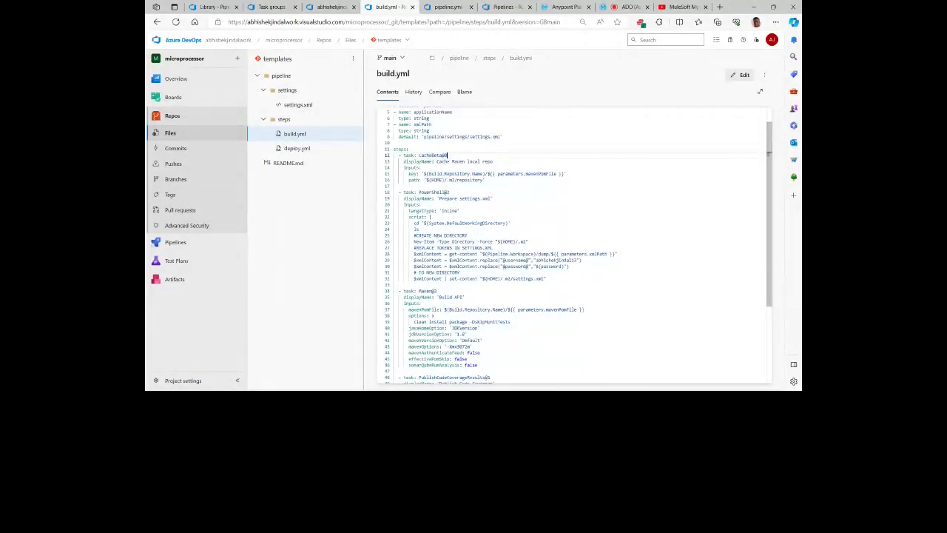
scroll(448, 155, down, 1)
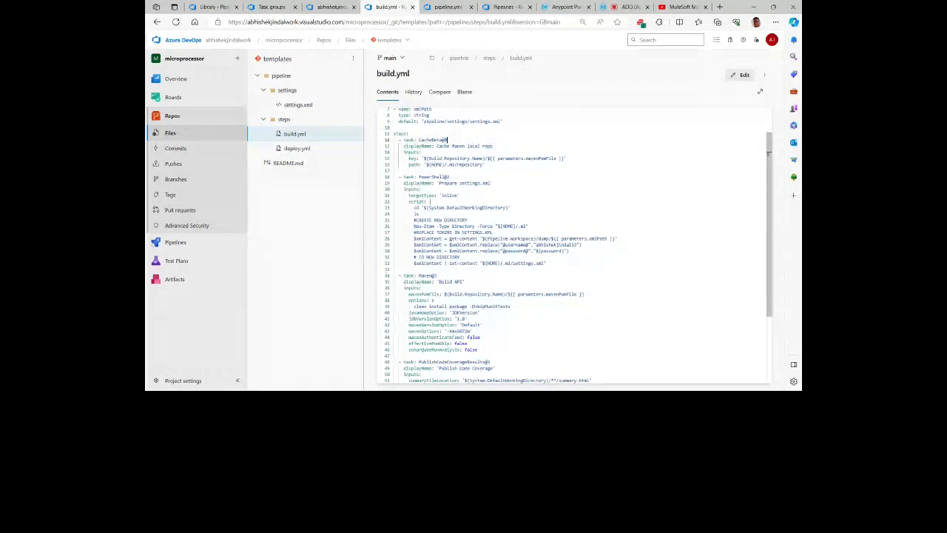
click(536, 251)
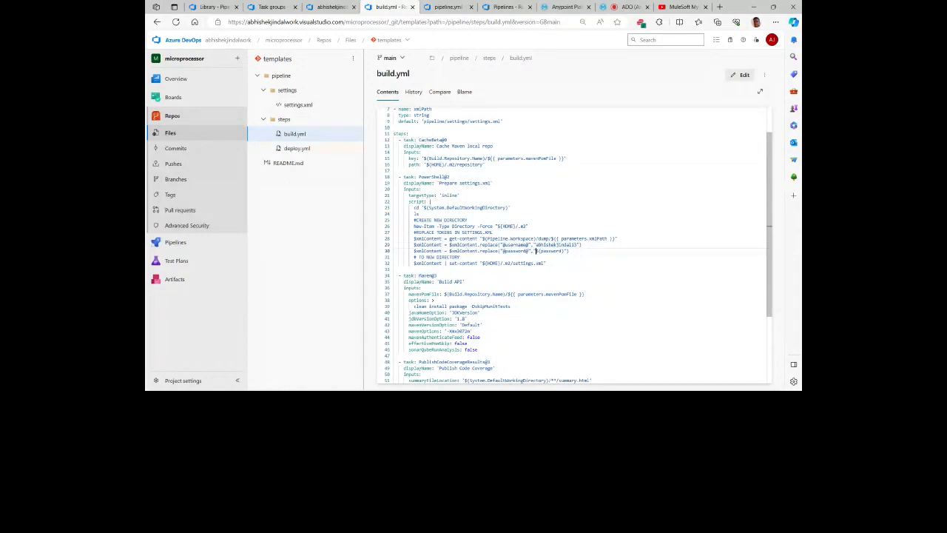
double_click(552, 251)
click(570, 250)
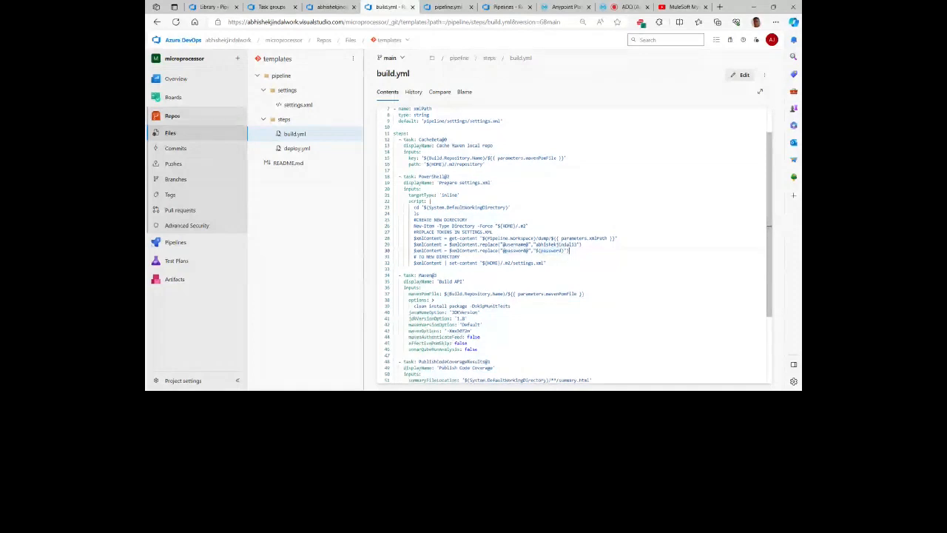
Step: Examine the Maven build task in build.yml and the code coverage, copy files and publish artifact tasks that follow it
scroll(568, 246, down, 1)
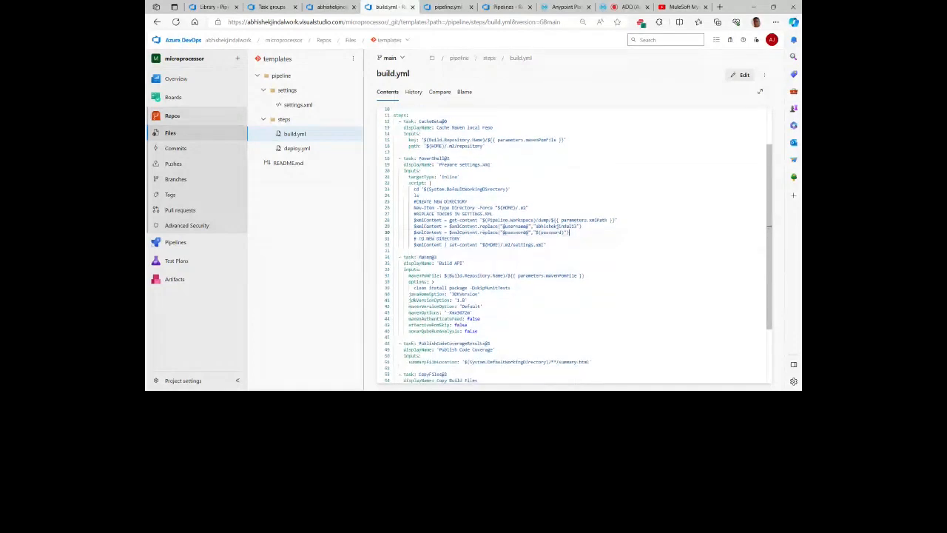
scroll(568, 246, down, 3)
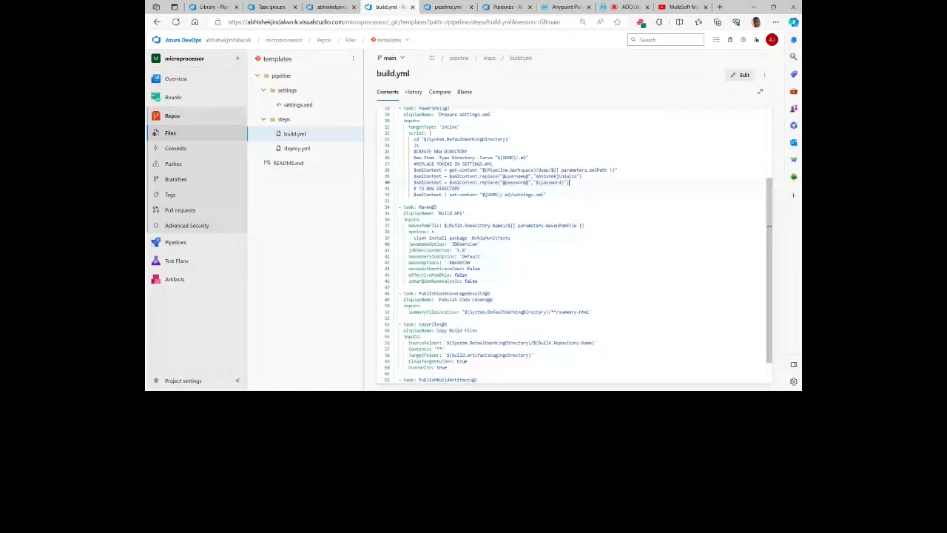
click(518, 237)
scroll(518, 236, down, 1)
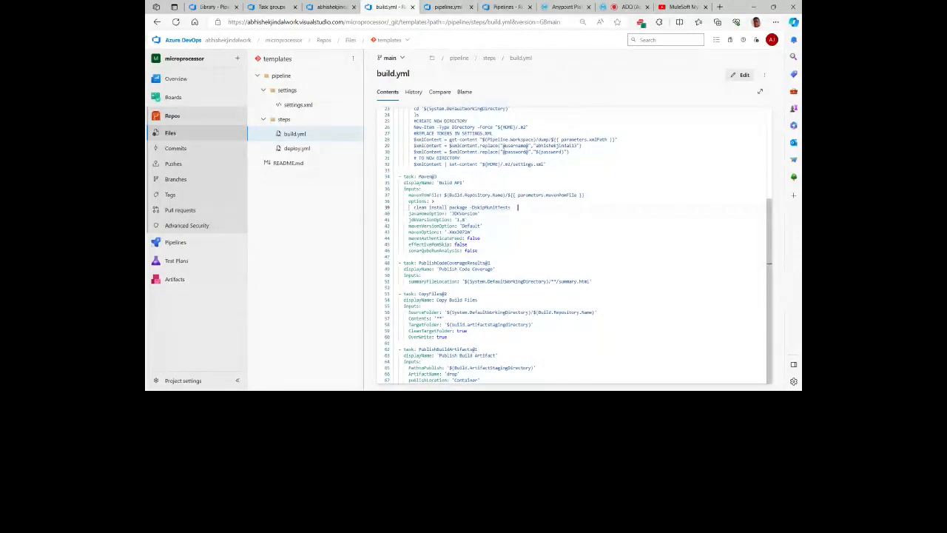
scroll(574, 244, up, 3)
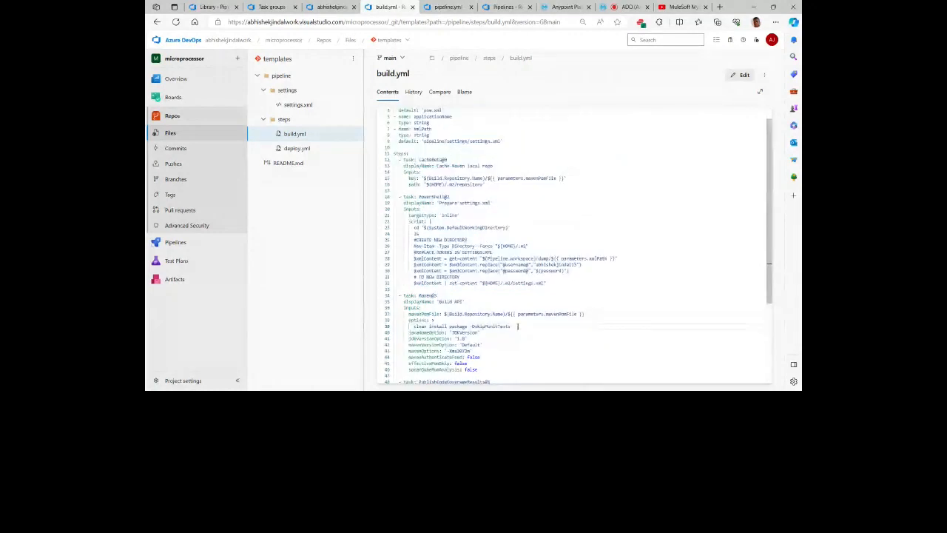
scroll(574, 244, up, 1)
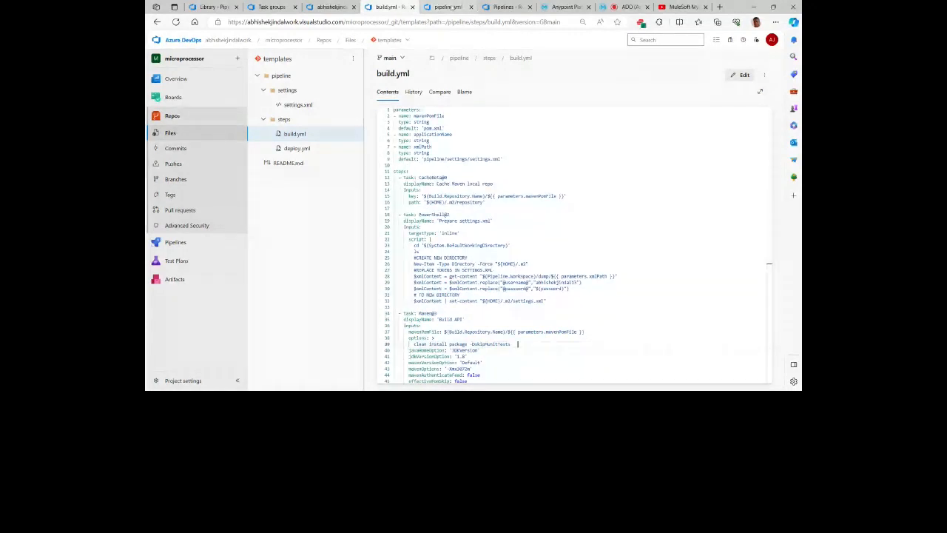
Step: Return to pipeline.yml and examine the Build job's pool, checkout steps and the applicationName parameter passed to the build.yml template
click(448, 6)
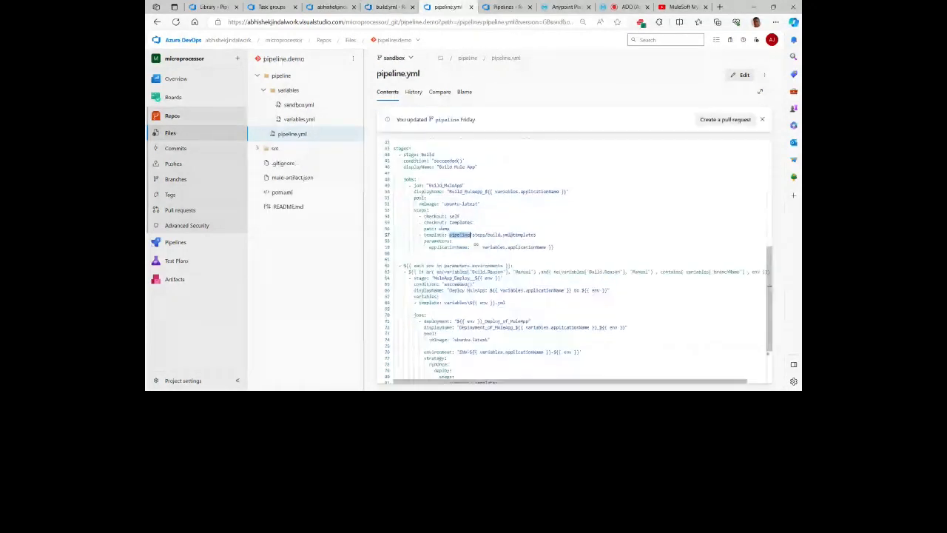
click(484, 205)
scroll(484, 205, down, 1)
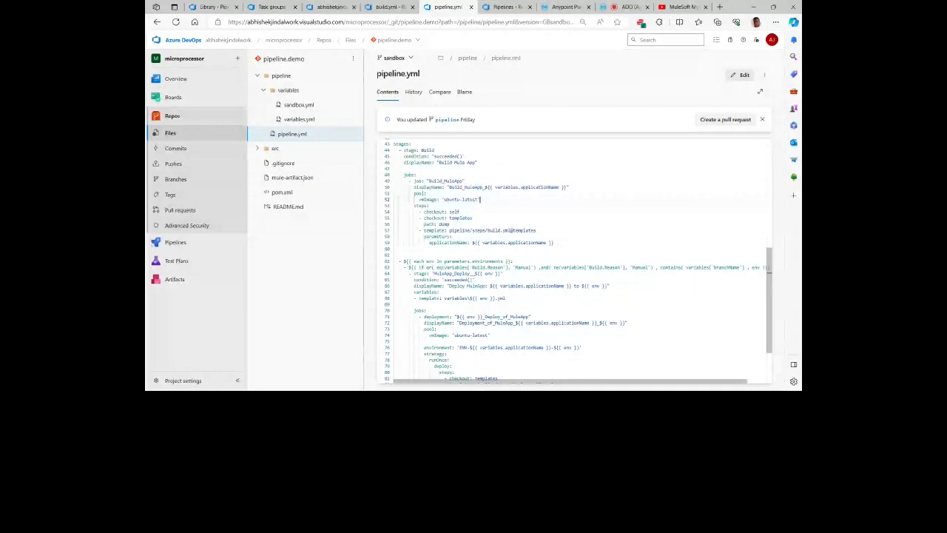
double_click(436, 236)
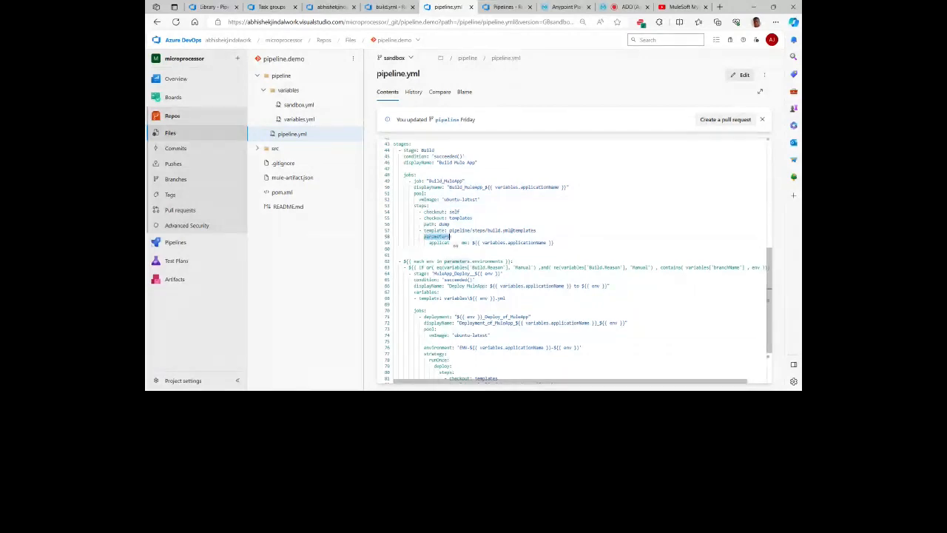
click(487, 236)
click(554, 243)
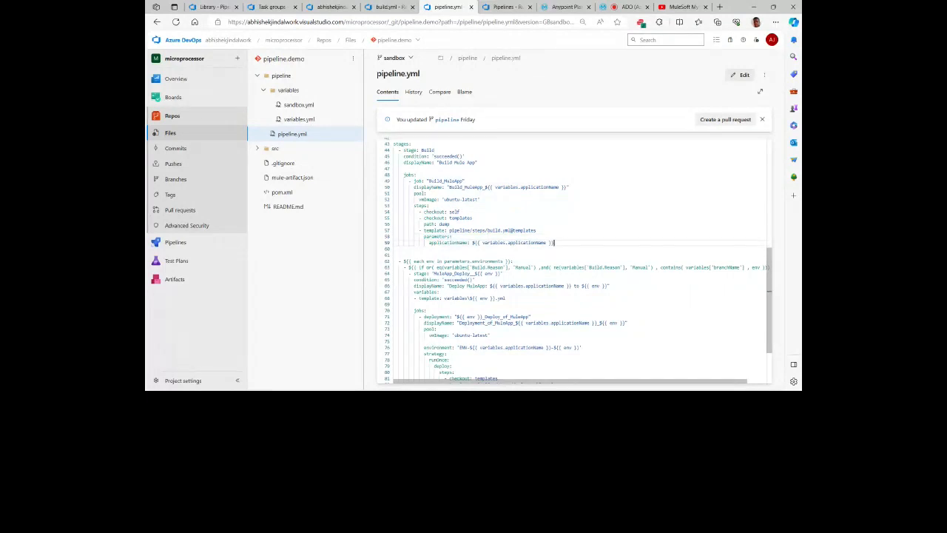
double_click(494, 243)
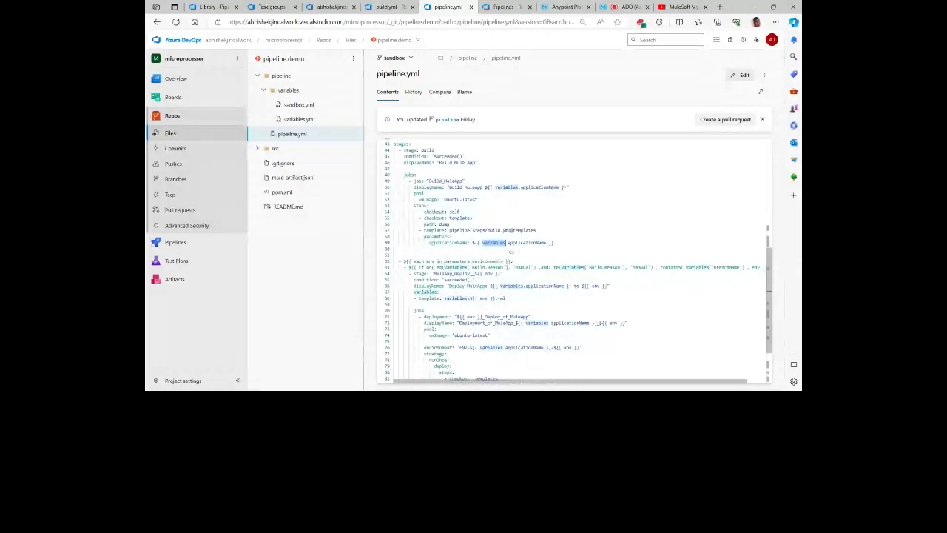
click(472, 242)
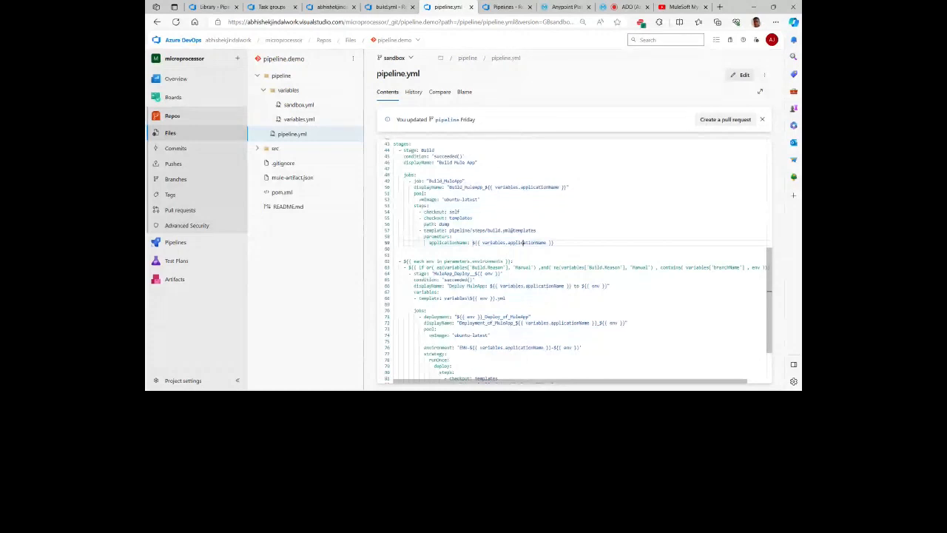
Step: Examine the loop over parameters.environments in pipeline.yml and its full if condition on Build.Reason and branchName
scroll(553, 233, down, 1)
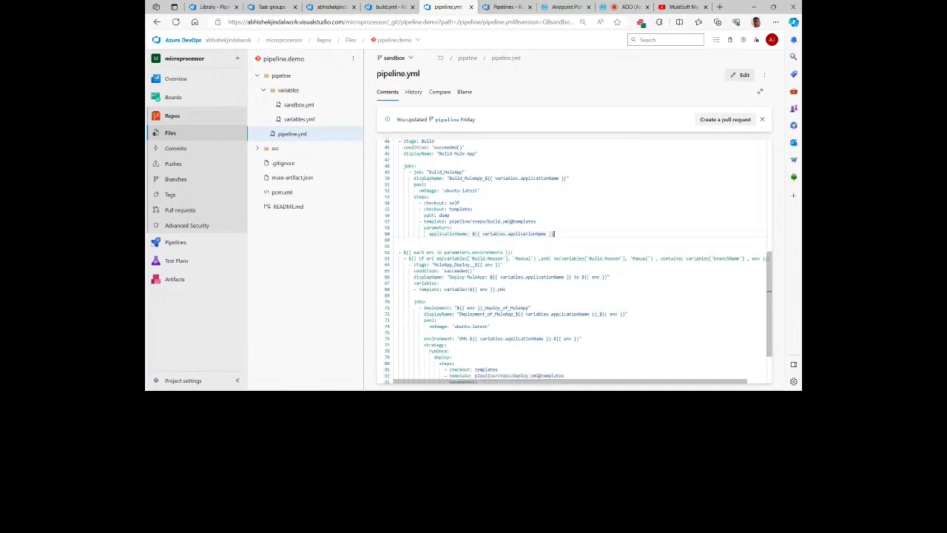
scroll(554, 233, down, 1)
scroll(554, 229, down, 3)
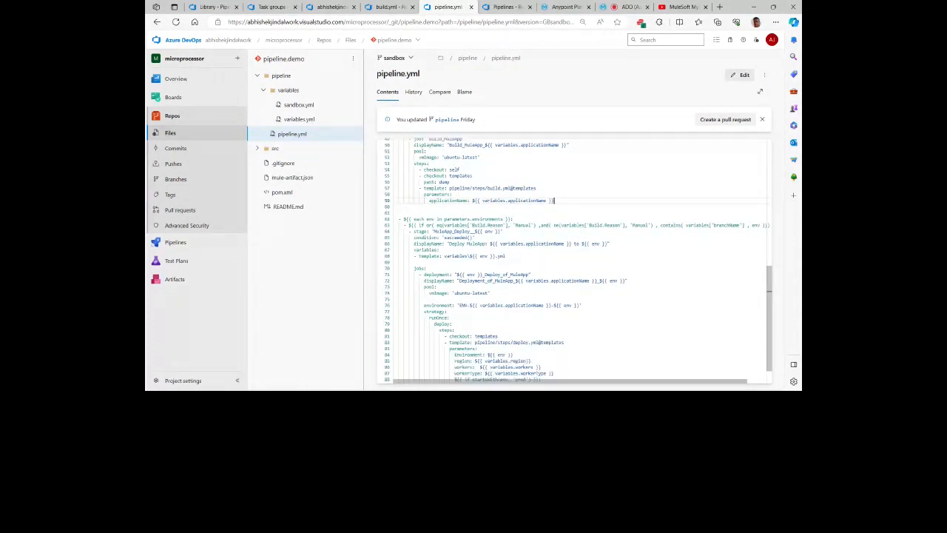
double_click(419, 220)
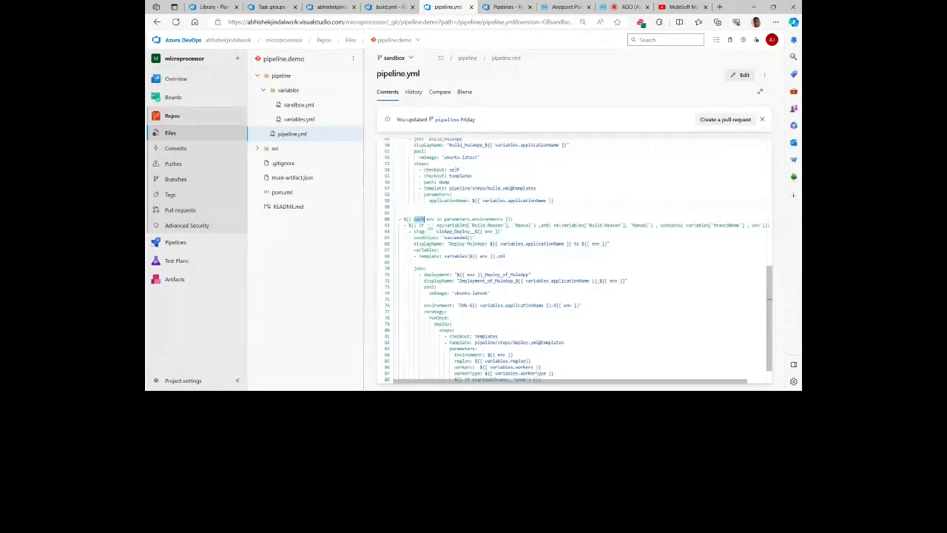
double_click(497, 221)
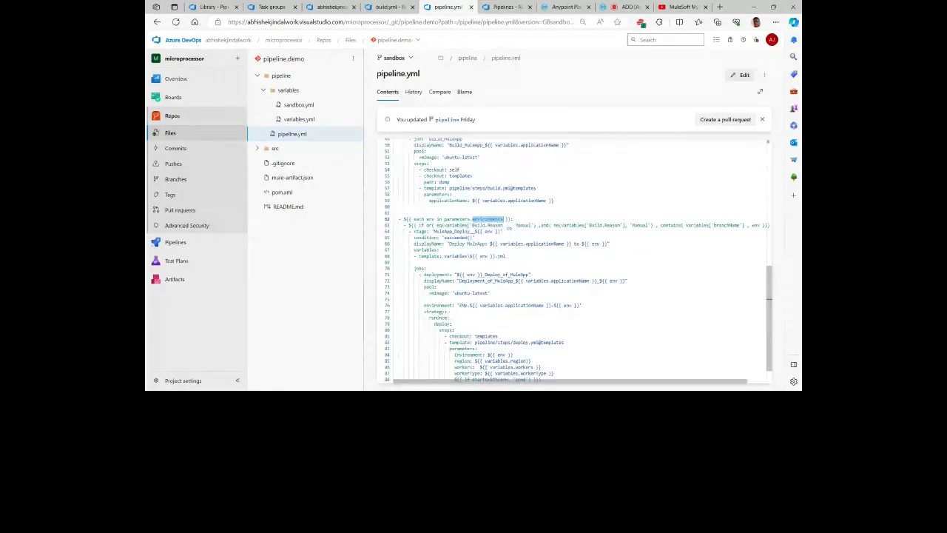
click(474, 237)
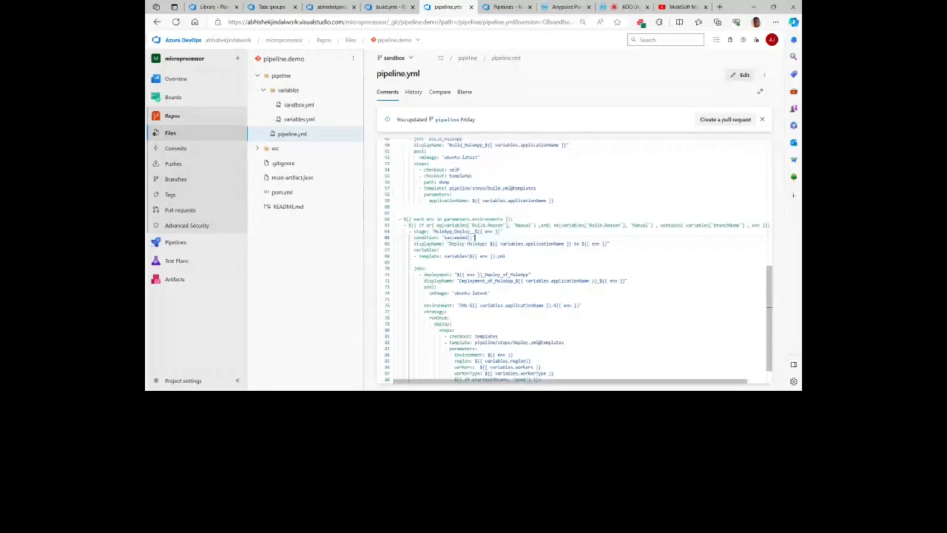
double_click(523, 225)
click(537, 232)
scroll(573, 259, right, 1)
scroll(581, 261, right, 2)
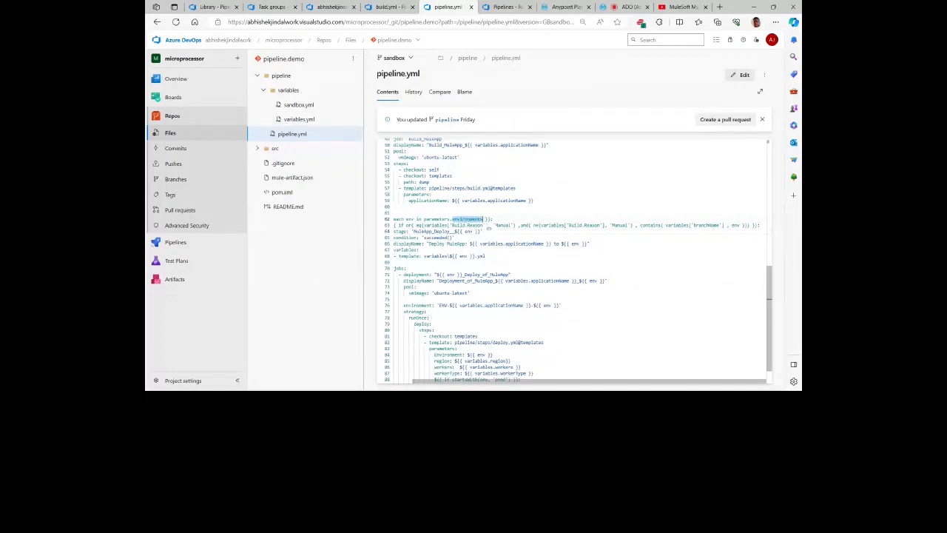
scroll(581, 261, left, 1)
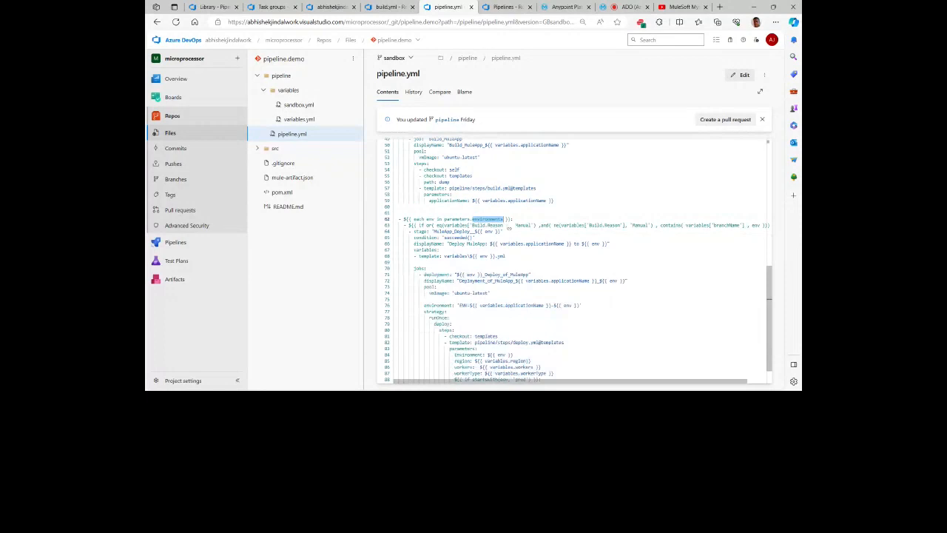
Step: Examine the deploy stage's variables section and its environment-specific template reference under the variables folder
scroll(569, 259, down, 1)
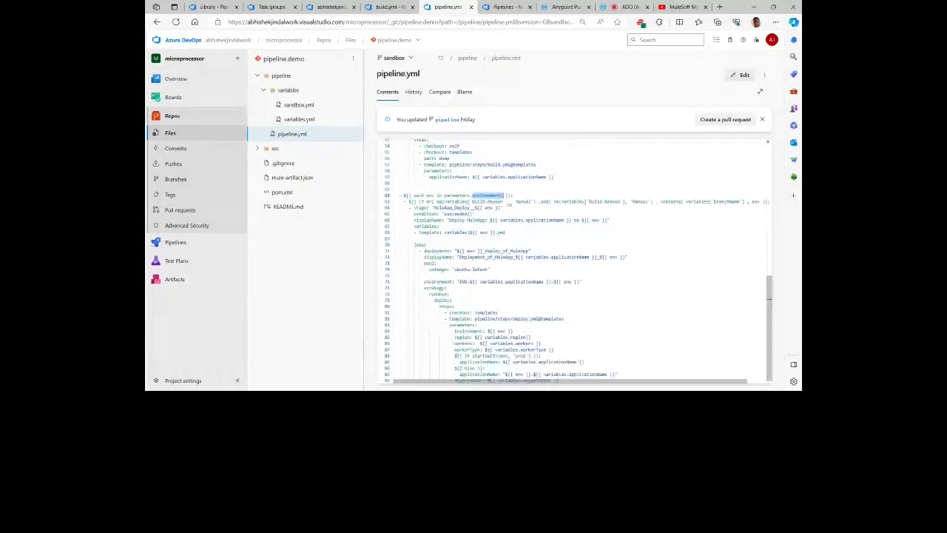
scroll(574, 259, down, 1)
double_click(426, 222)
click(506, 228)
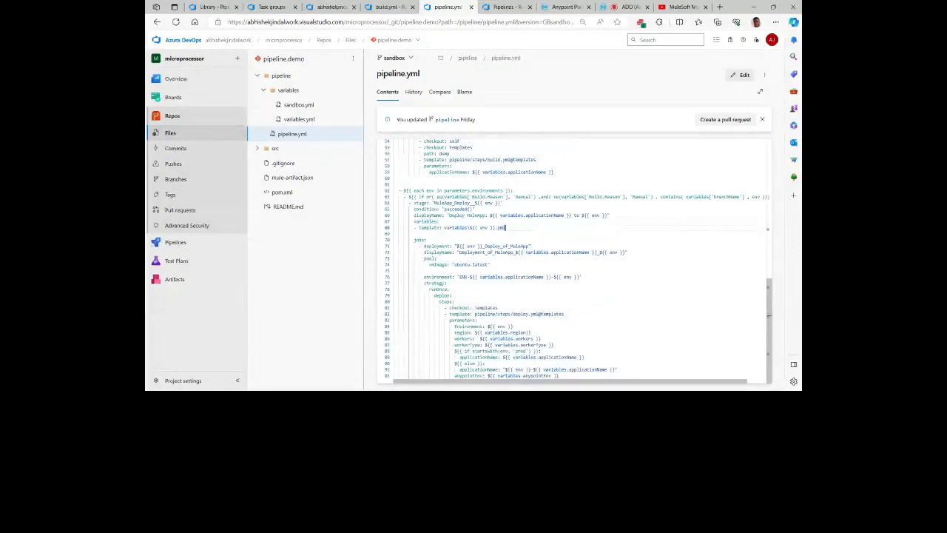
click(424, 221)
drag(424, 221, 440, 222)
click(506, 228)
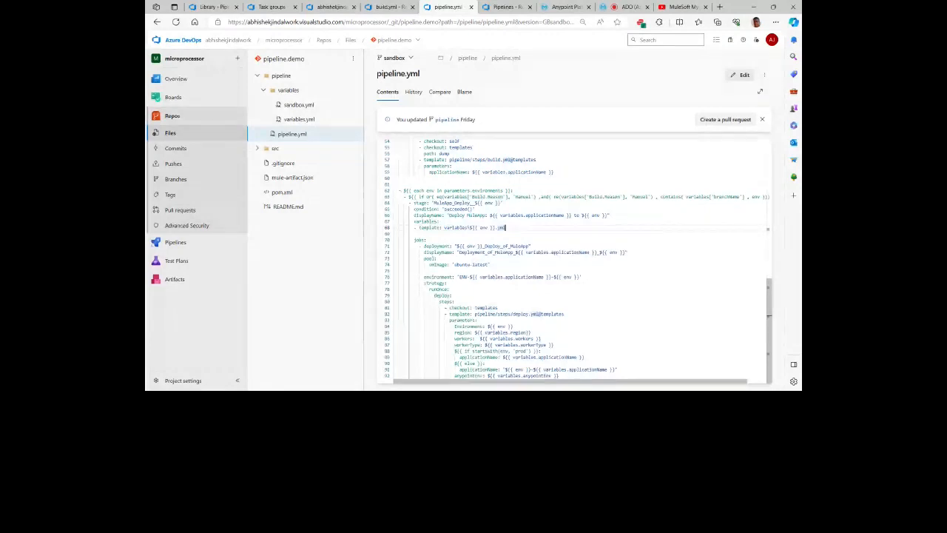
Step: Examine the deployment job's pool, environment naming pattern and the pipeline/steps/deploy.yml@templates reference in its runOnce strategy
double_click(448, 245)
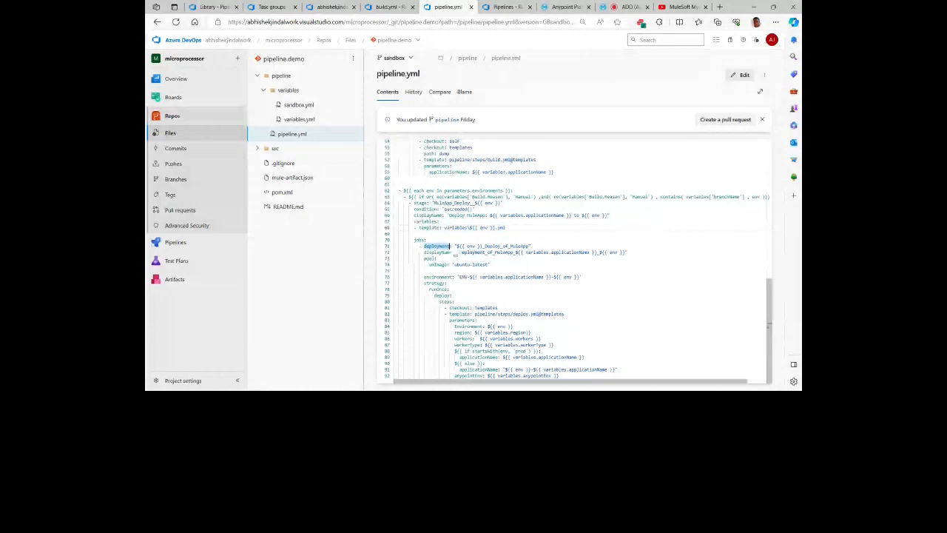
click(437, 259)
click(432, 276)
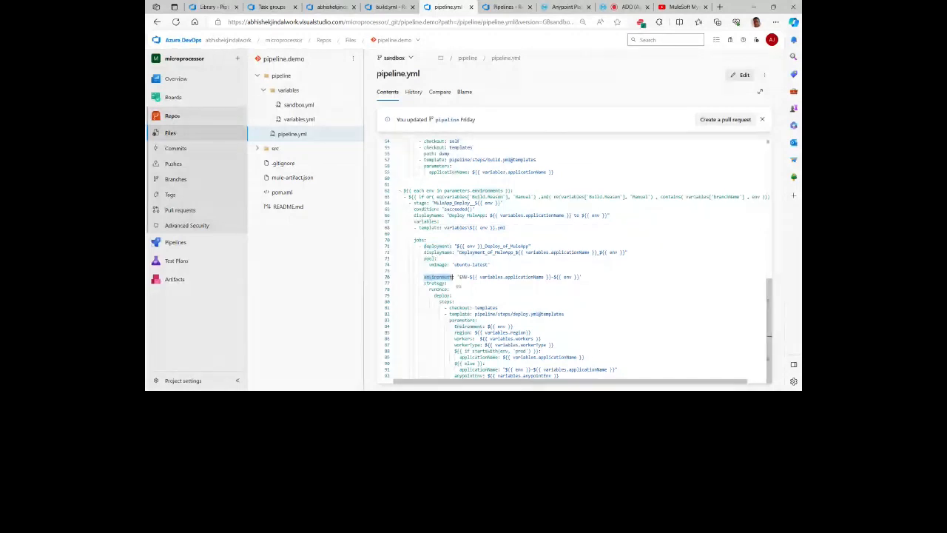
click(582, 276)
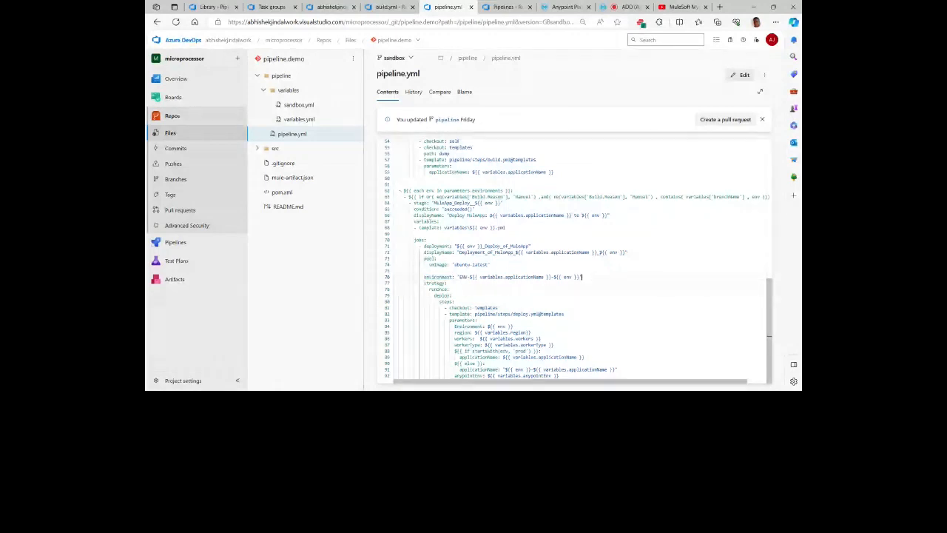
double_click(464, 278)
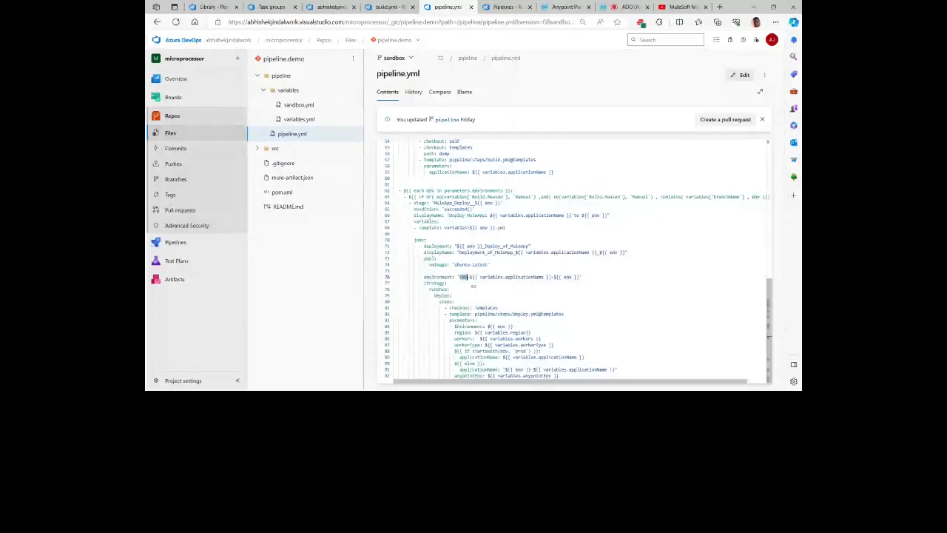
click(582, 277)
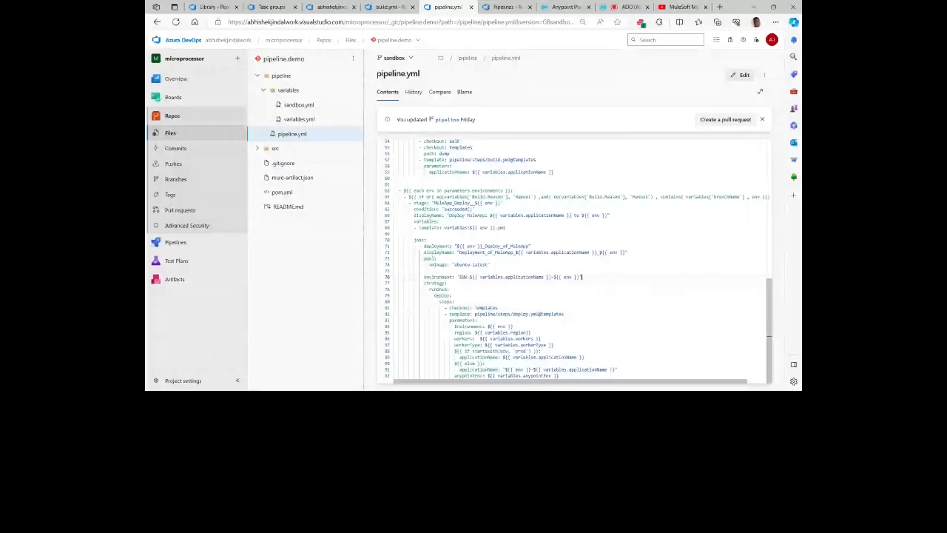
double_click(521, 314)
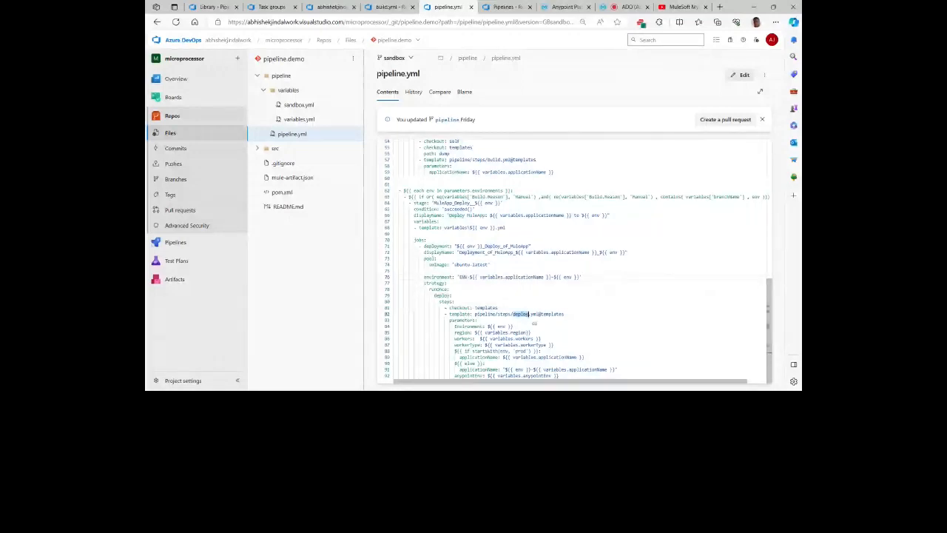
click(532, 308)
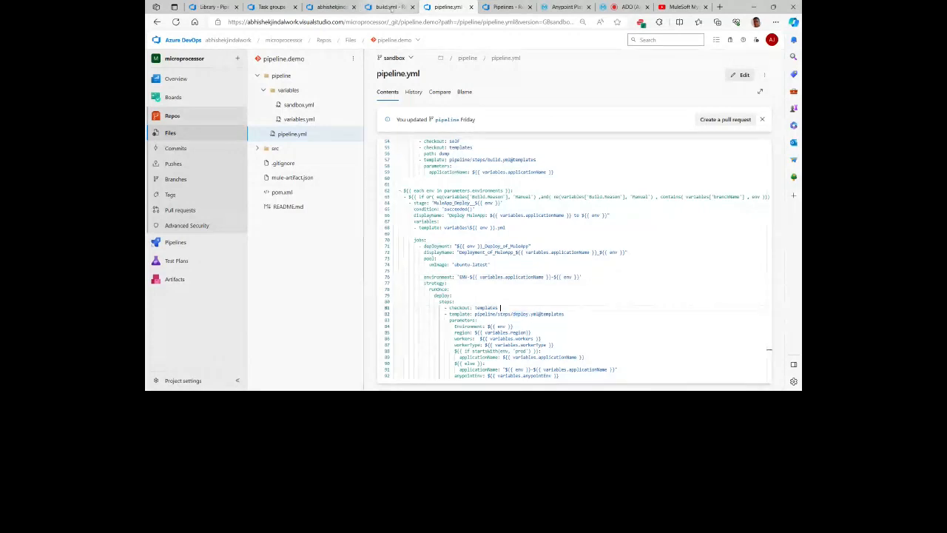
Step: Open deploy.yml from the templates repository's steps folder and review its parameters, from Environment and region down to server
click(391, 7)
click(313, 152)
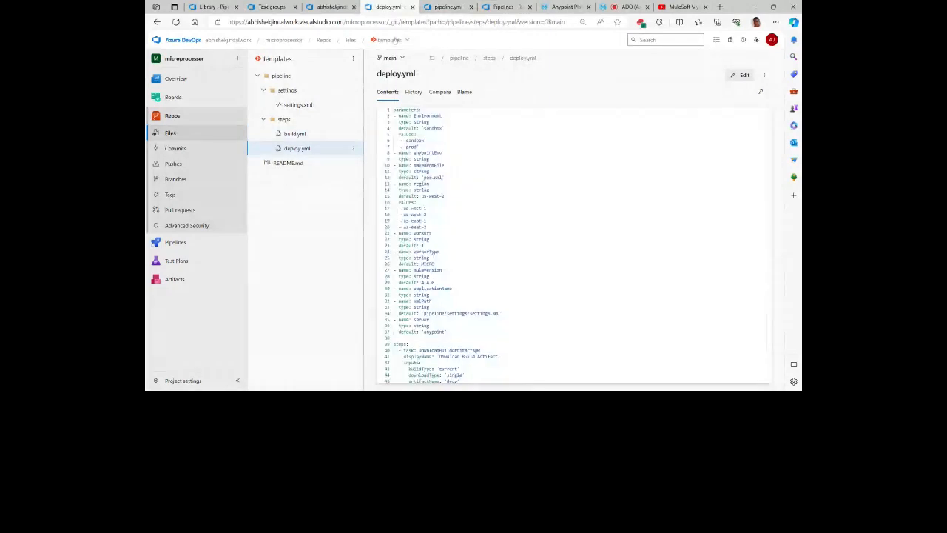
click(444, 178)
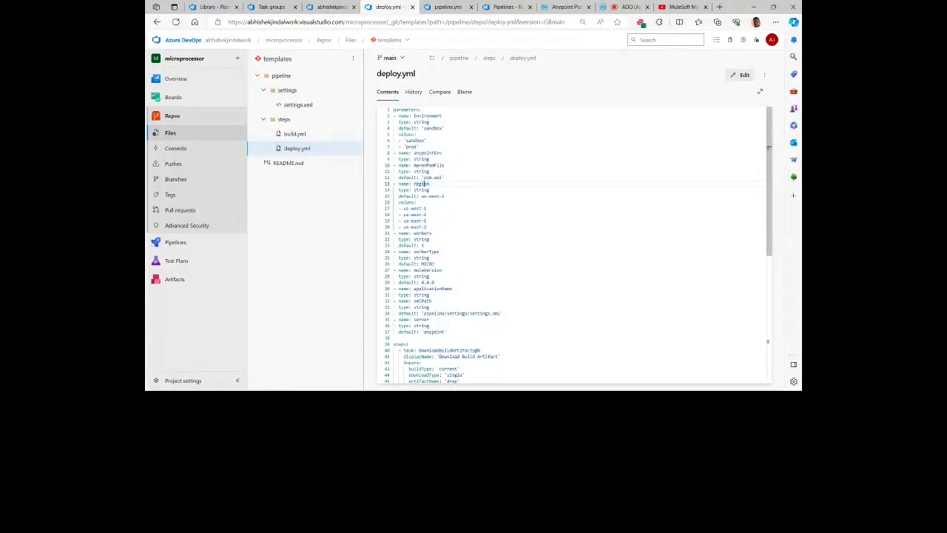
click(444, 177)
scroll(570, 244, down, 1)
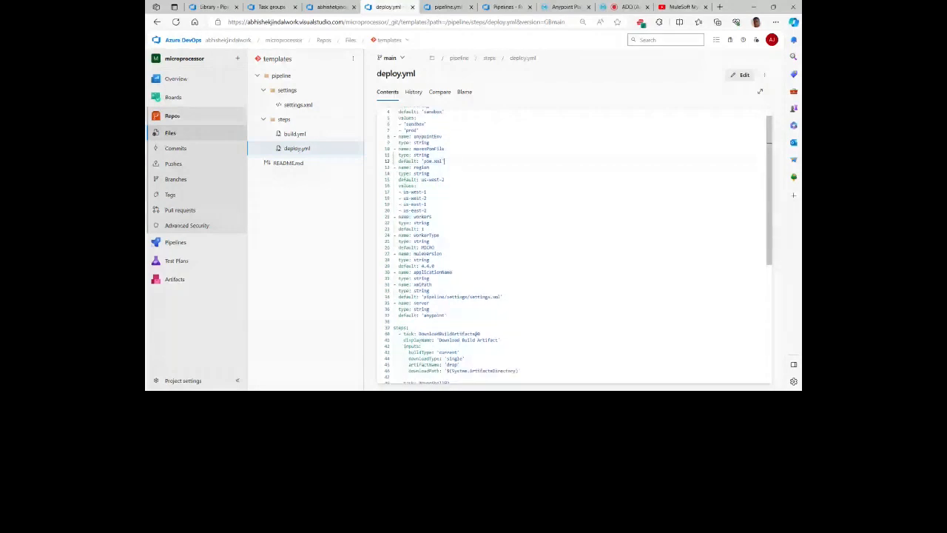
scroll(569, 244, down, 2)
scroll(570, 244, down, 2)
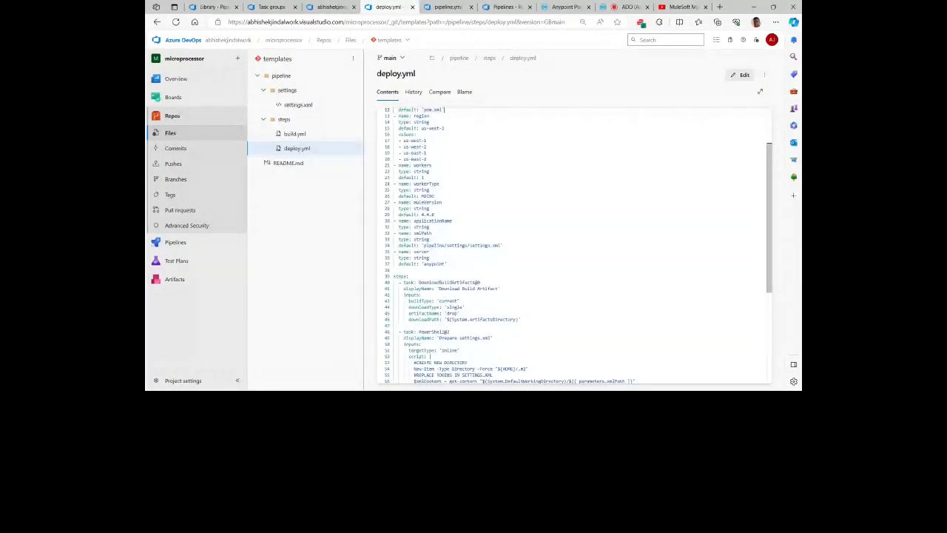
Step: Examine the DownloadBuildArtifacts task in deploy.yml, including its drop artifact name, and the settings.xml preparation task below it
scroll(570, 244, down, 1)
scroll(570, 245, down, 4)
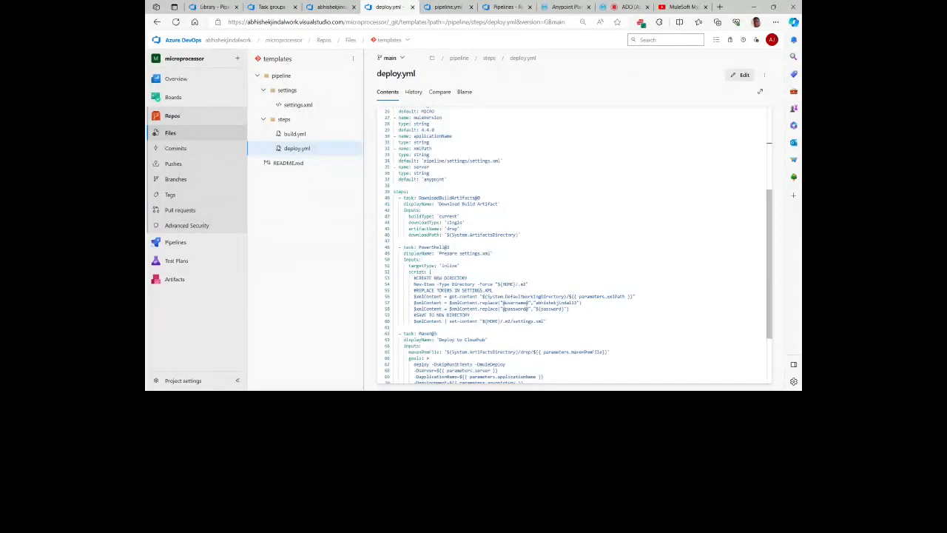
scroll(570, 244, down, 1)
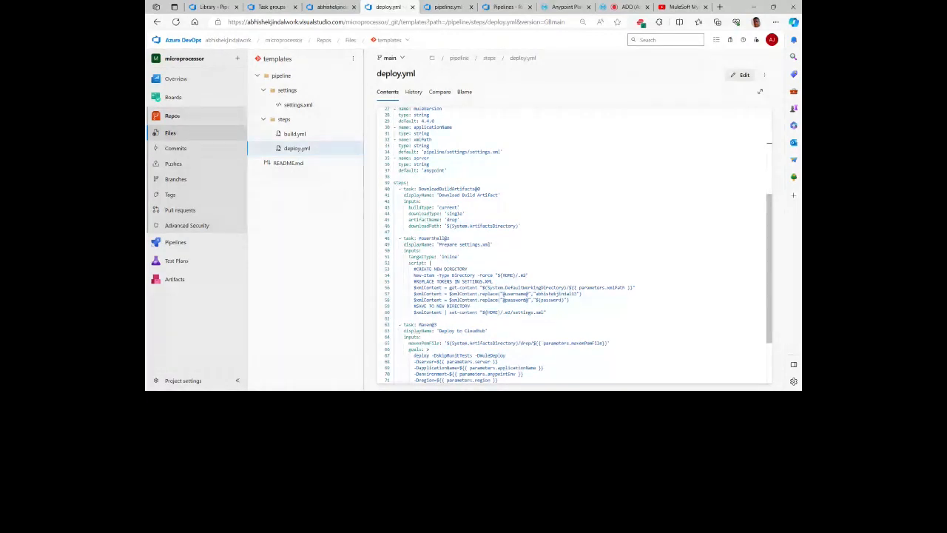
double_click(452, 220)
click(464, 221)
scroll(464, 223, down, 1)
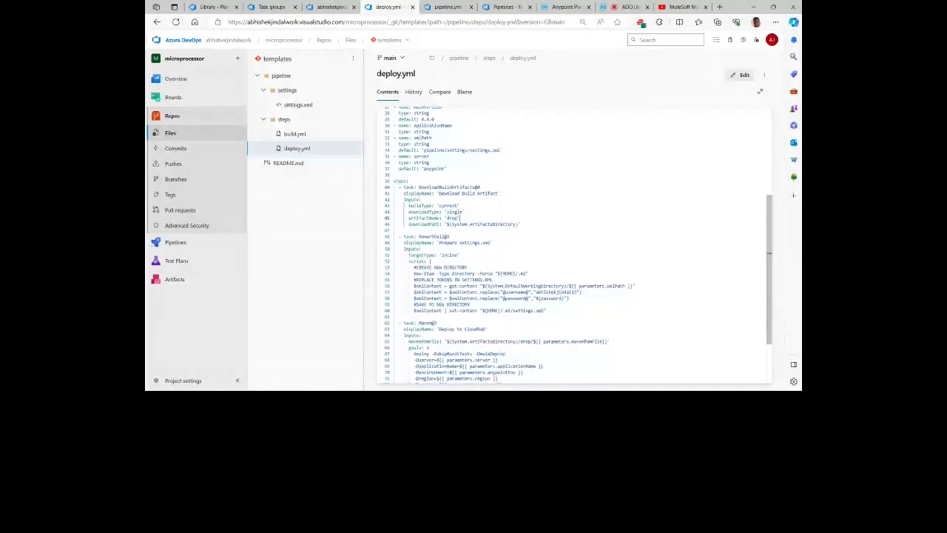
Step: Examine the settings.xml preparation script and the Maven "Deploy to CloudHub" task with its deploy goals in deploy.yml
scroll(464, 223, down, 1)
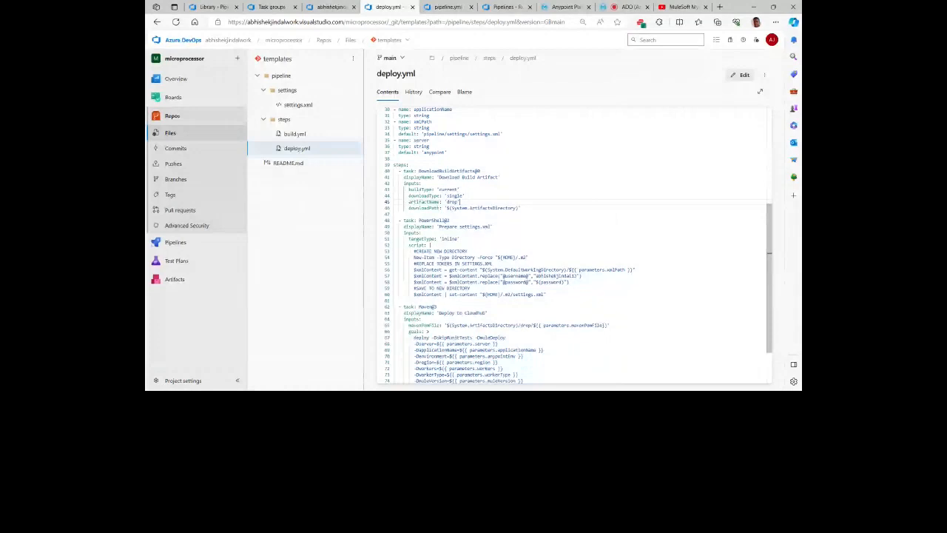
scroll(573, 244, down, 3)
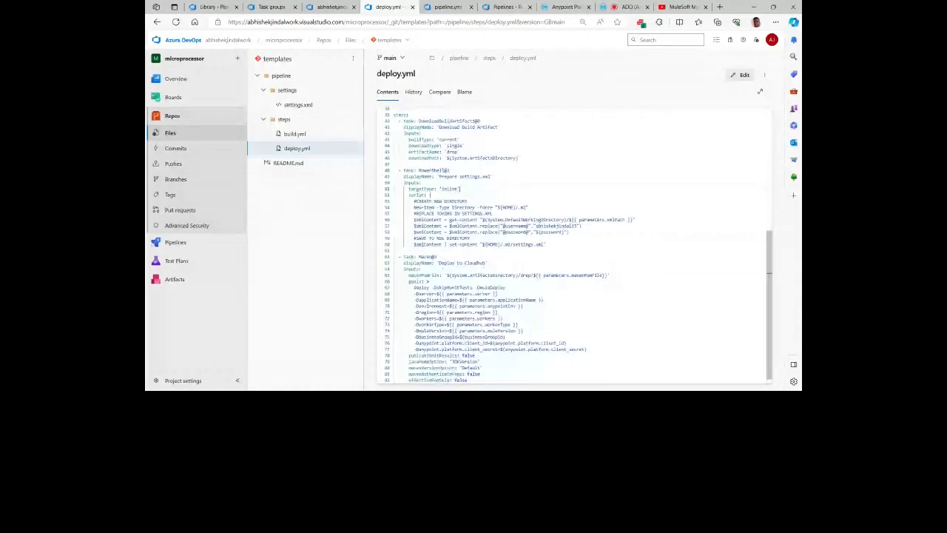
scroll(573, 244, down, 1)
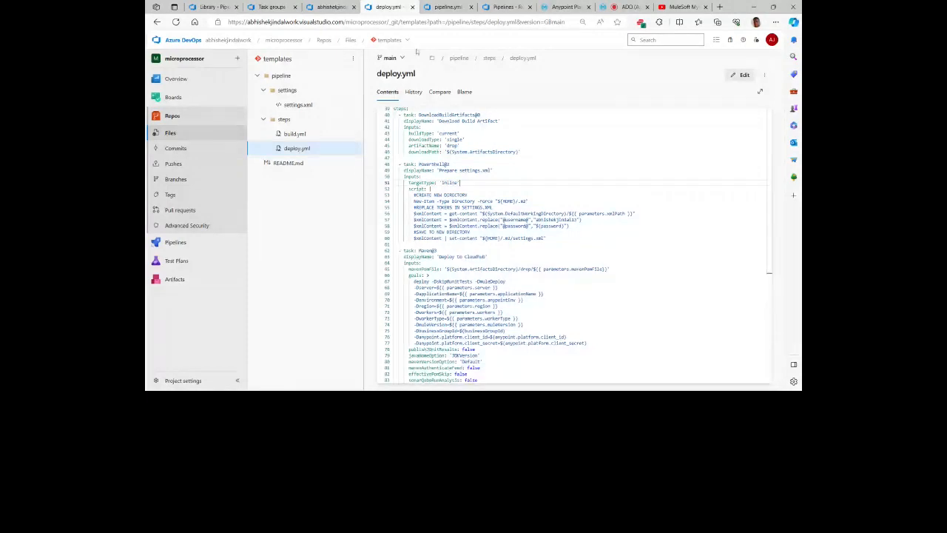
Step: Compare the parameters used in the CloudHub Maven goals, such as applicationName and server, with the parameter definitions at the start of deploy.yml
double_click(483, 294)
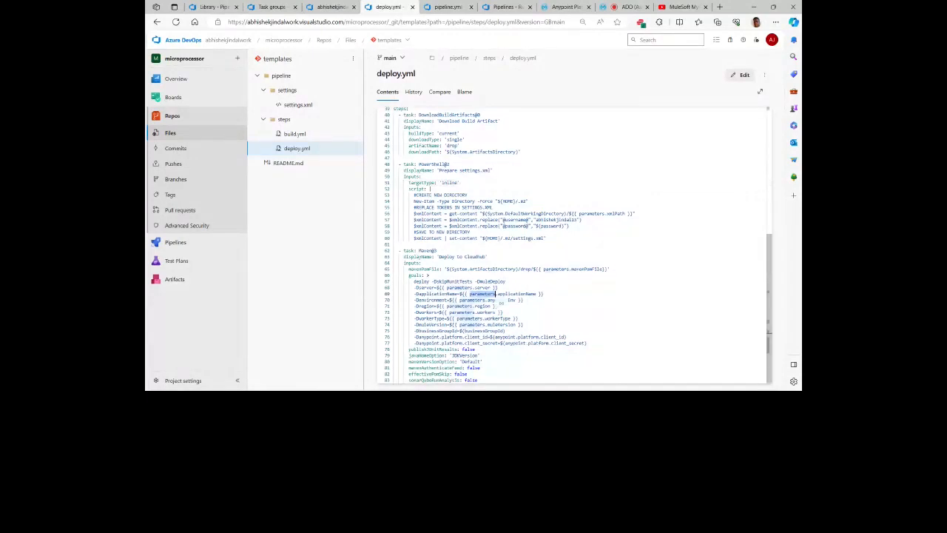
scroll(501, 302, up, 3)
scroll(573, 245, up, 3)
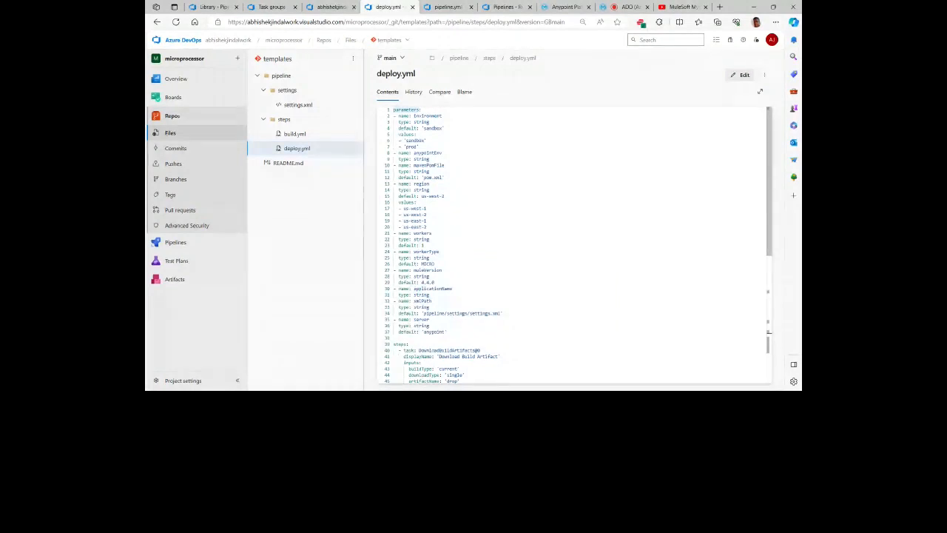
scroll(573, 244, down, 2)
scroll(573, 244, down, 3)
scroll(502, 358, down, 2)
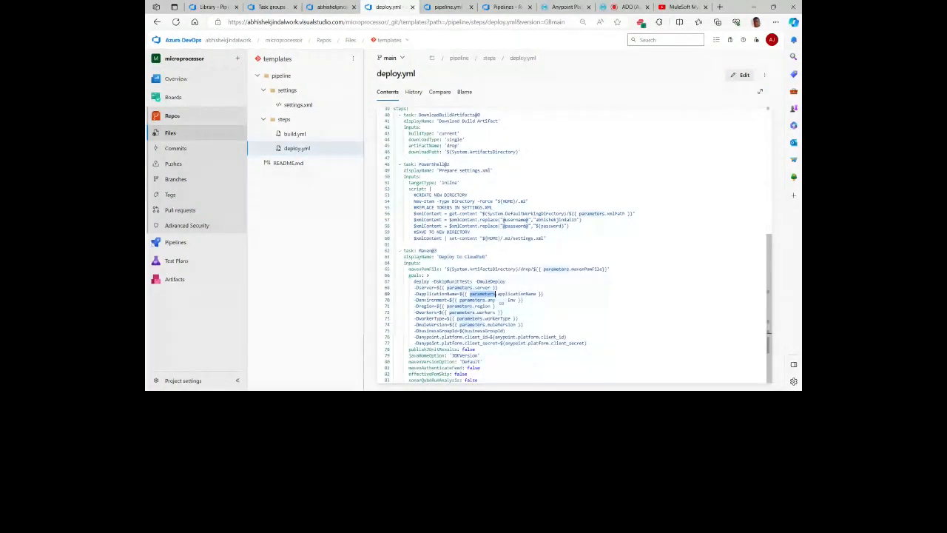
click(500, 287)
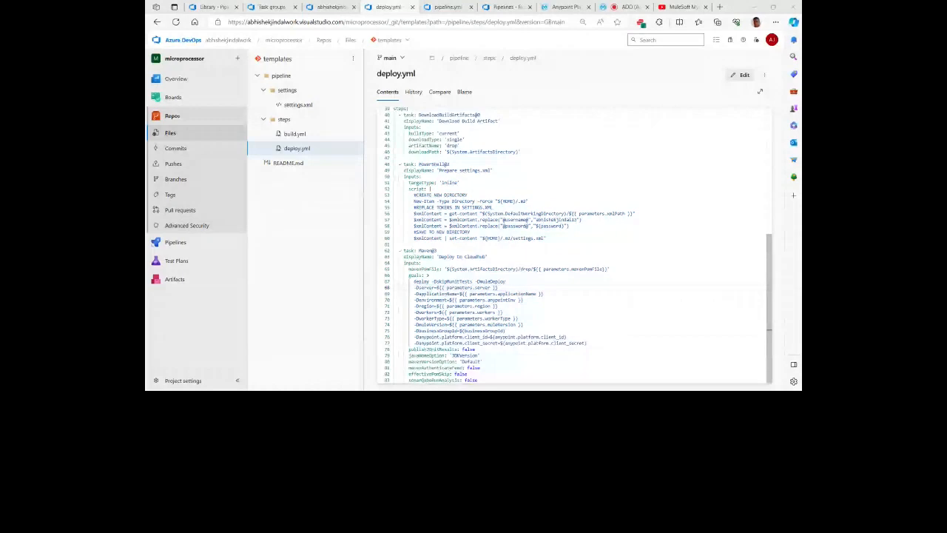
click(500, 287)
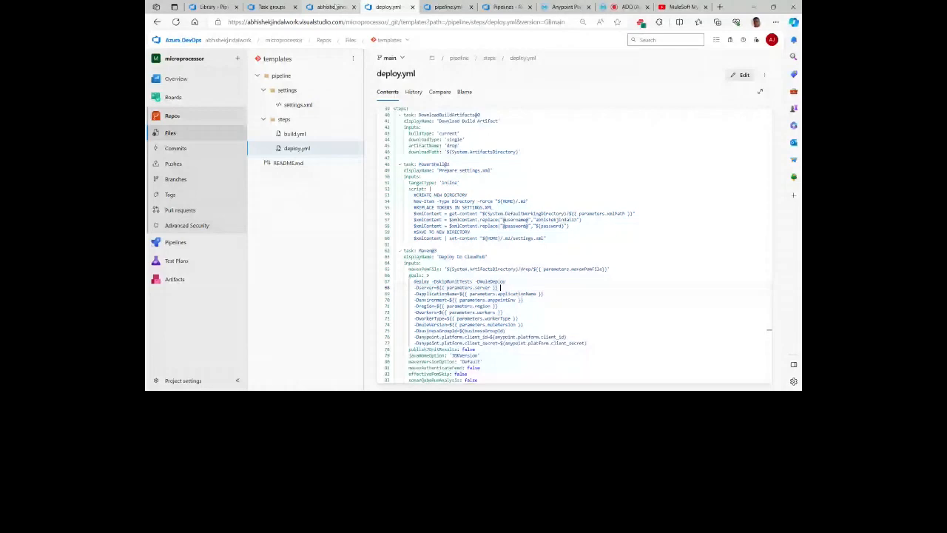
Step: Return to pipeline.yml and examine the parameters passed to the deploy.yml template, including region, workers and workerType
key(ctrl+Tab)
click(436, 259)
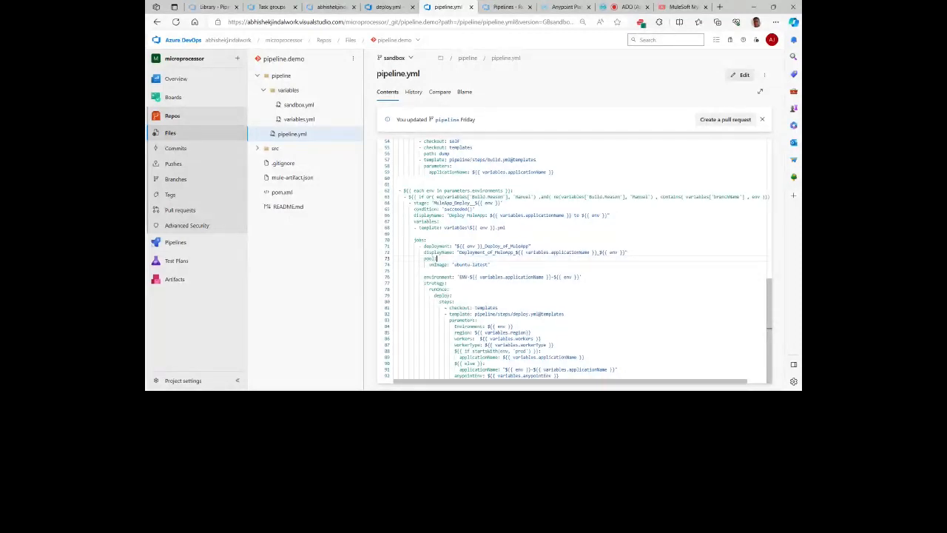
click(531, 332)
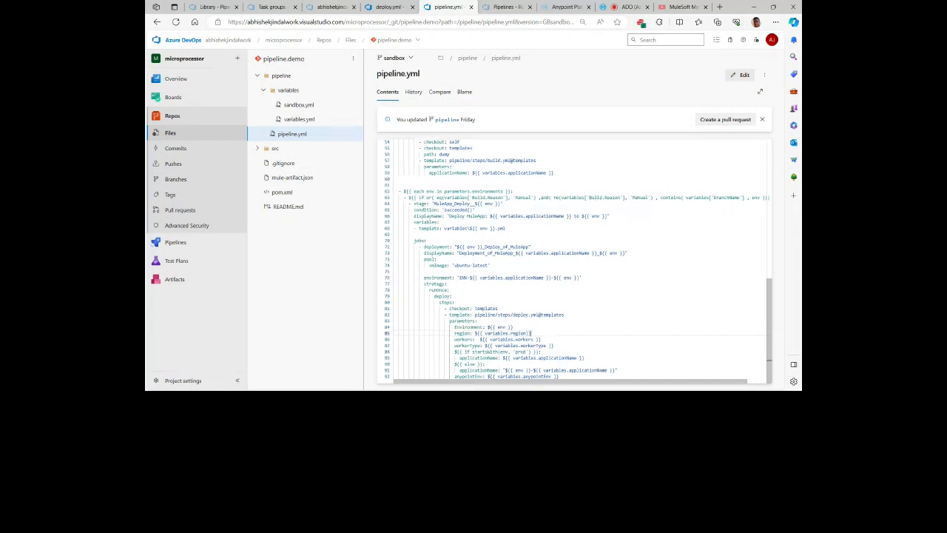
Step: Review pipeline.yml from its stages back to the environments parameter, and examine the templates repository entry under resources
scroll(577, 261, up, 1)
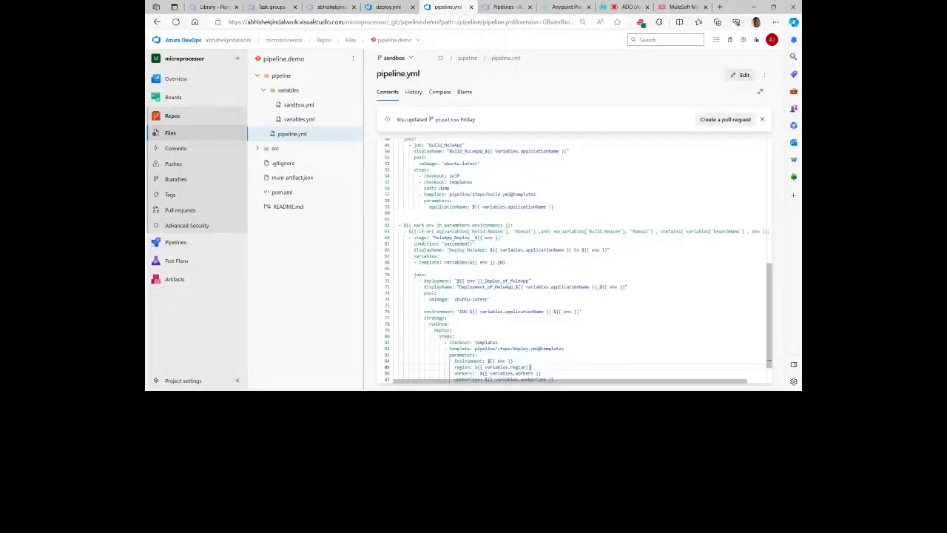
scroll(578, 259, up, 2)
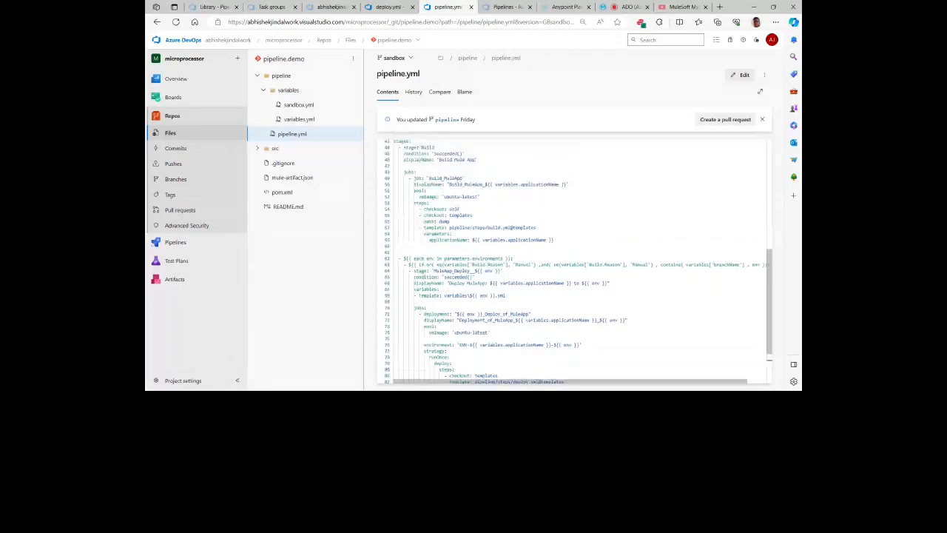
scroll(573, 259, up, 6)
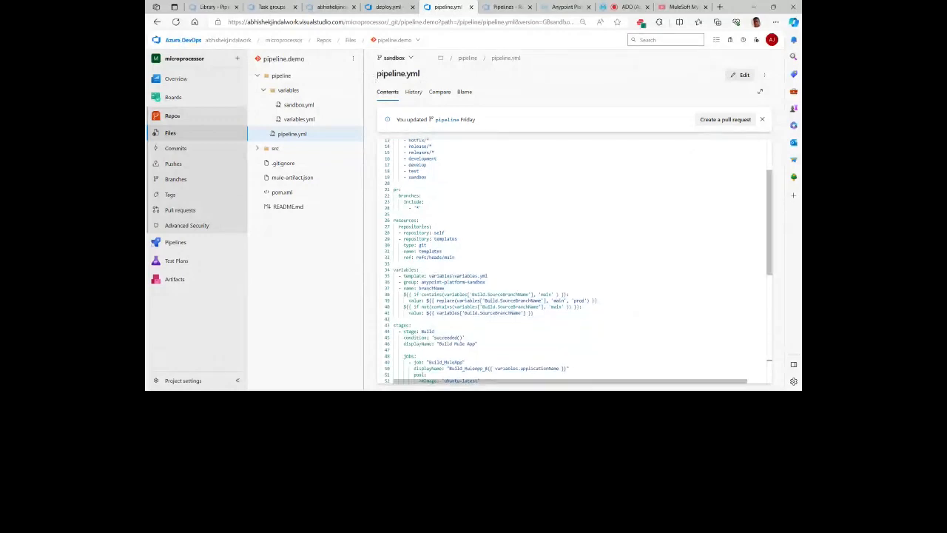
scroll(573, 259, up, 3)
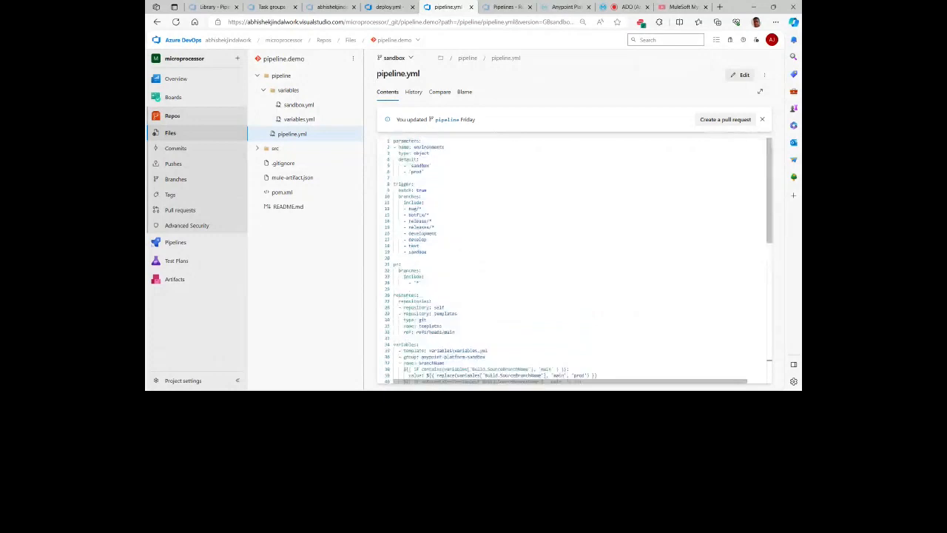
scroll(574, 259, down, 3)
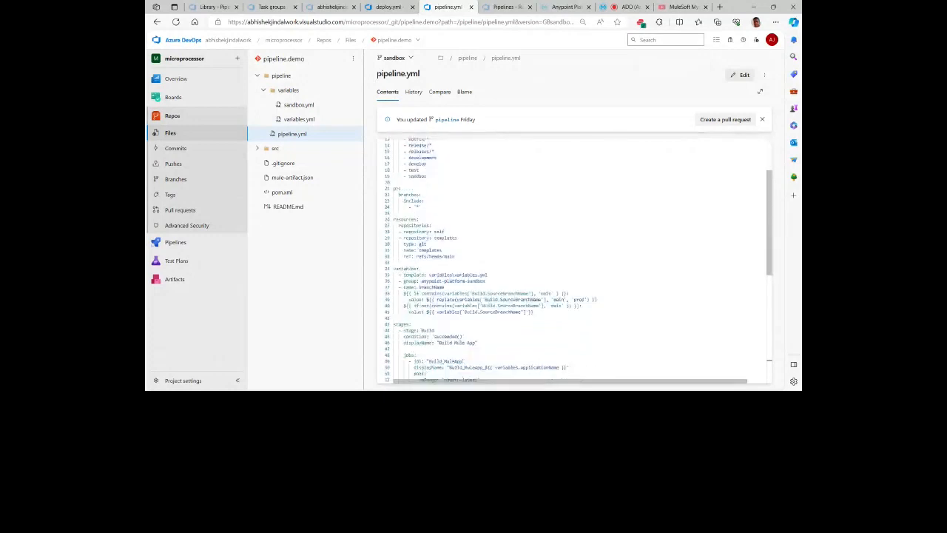
scroll(443, 250, down, 1)
double_click(446, 219)
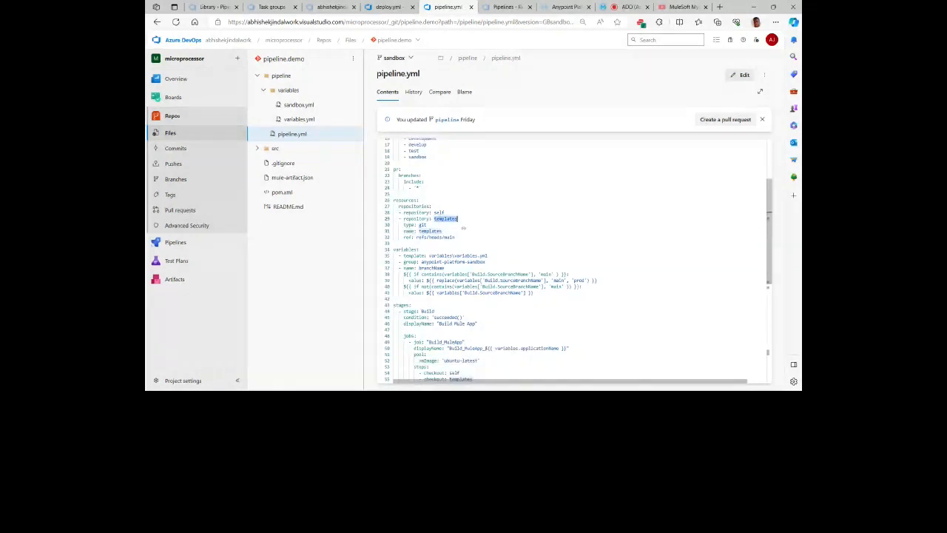
click(427, 225)
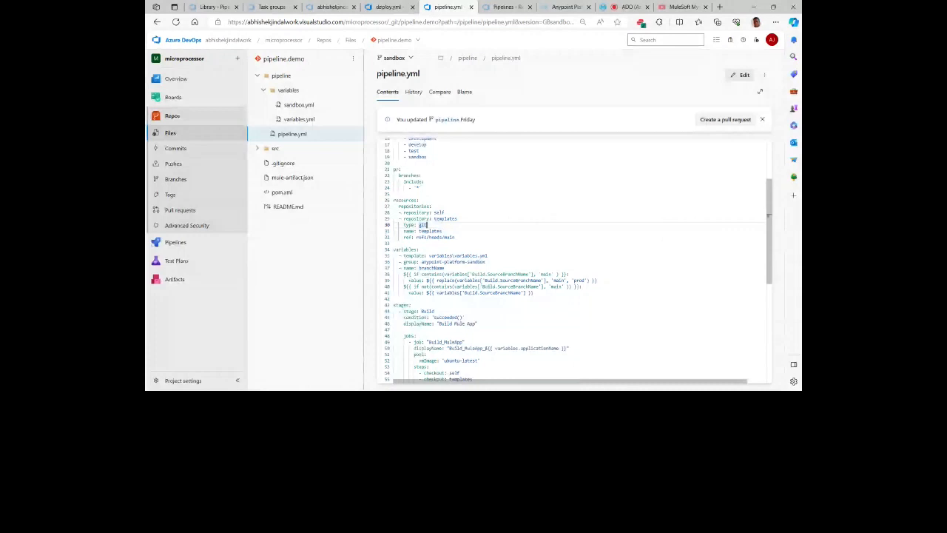
scroll(575, 262, down, 3)
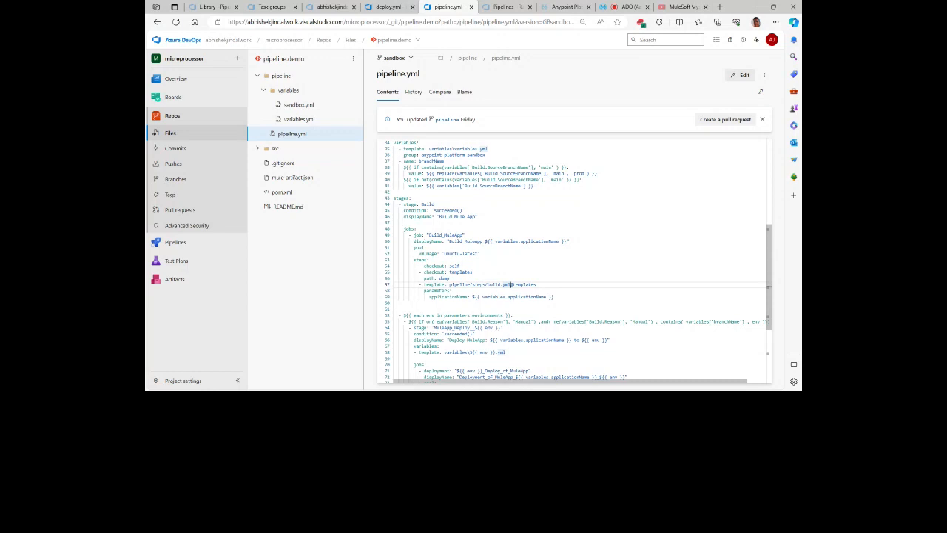
scroll(511, 284, up, 4)
double_click(436, 245)
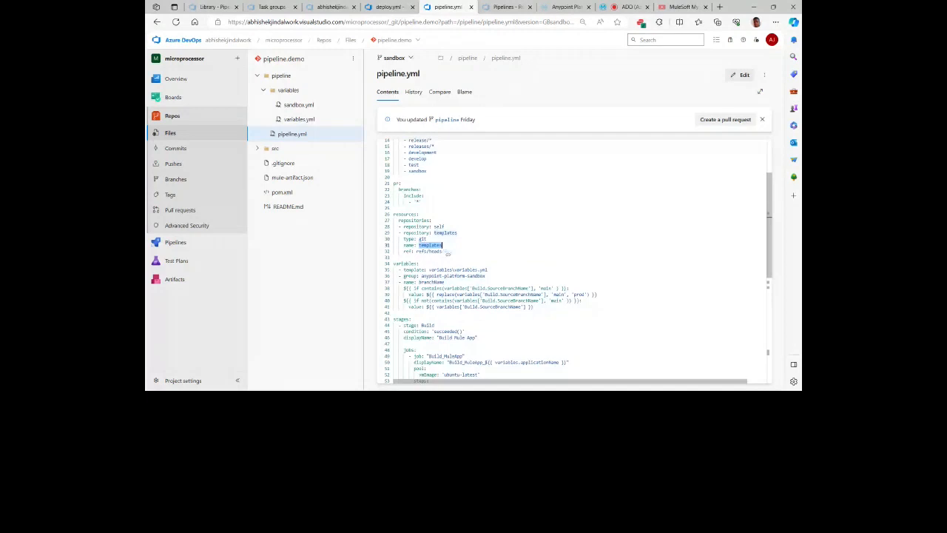
double_click(445, 232)
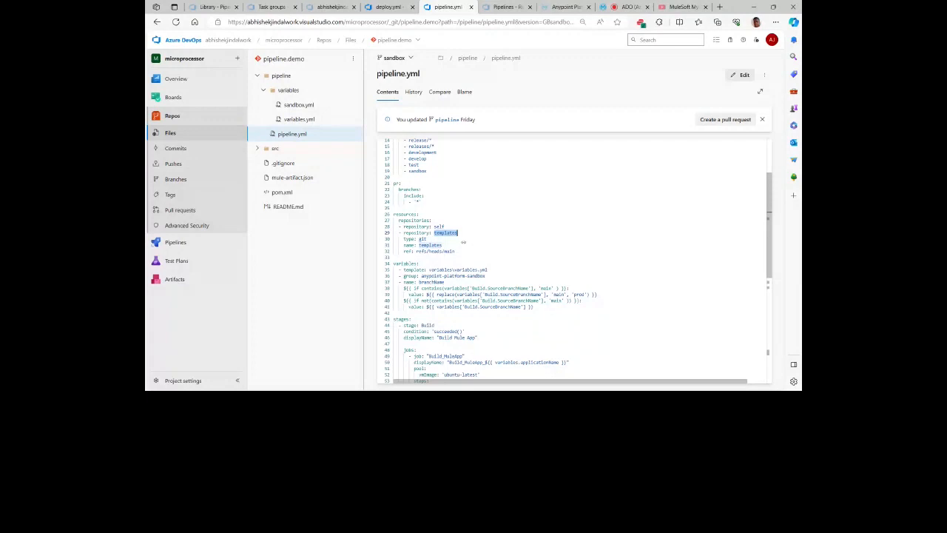
scroll(464, 242, down, 8)
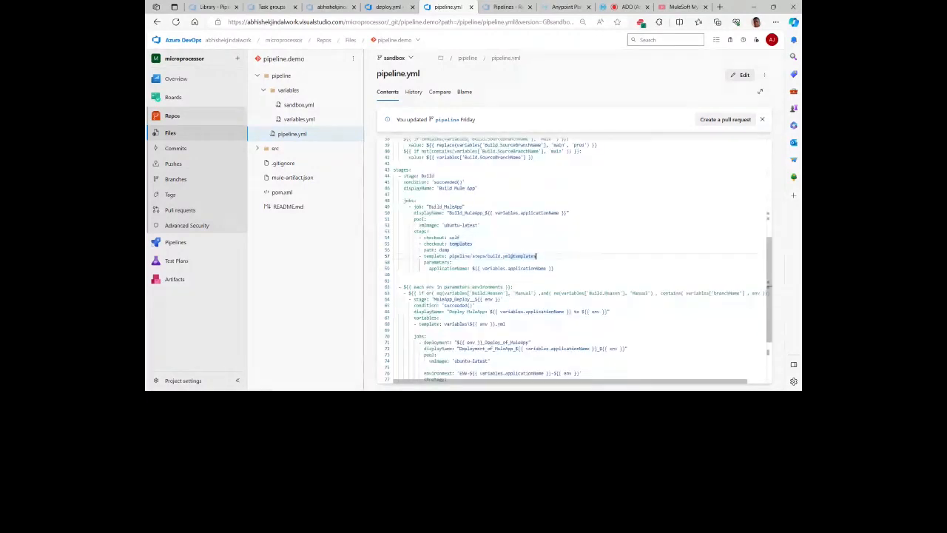
click(449, 256)
drag(449, 256, 536, 256)
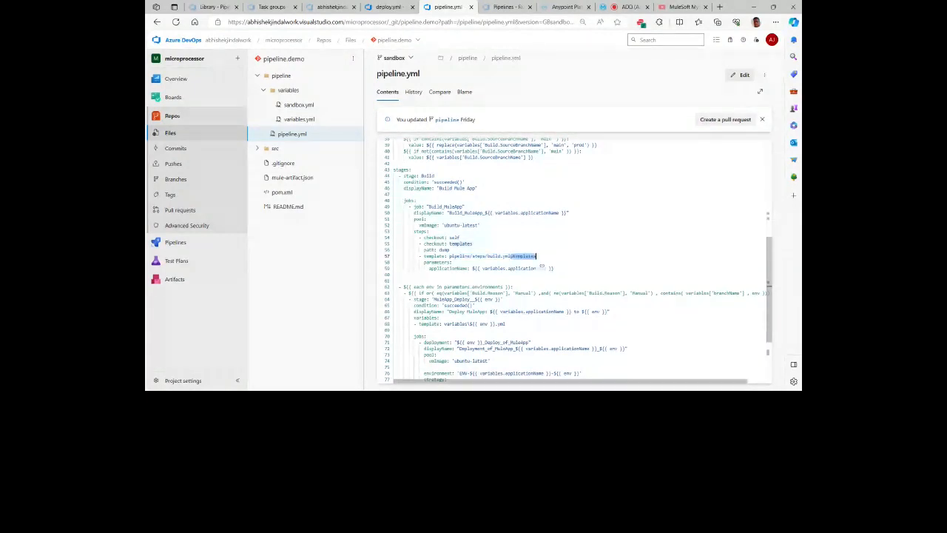
Step: Check the templates repository's folder structure against the template path in pipeline.yml, and examine where the applicationName variable is used
click(399, 8)
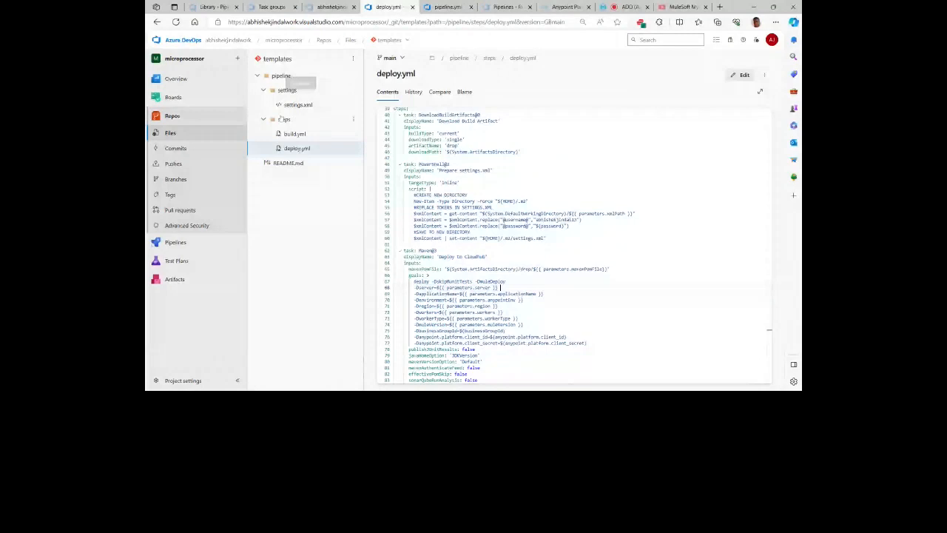
scroll(444, 207, up, 5)
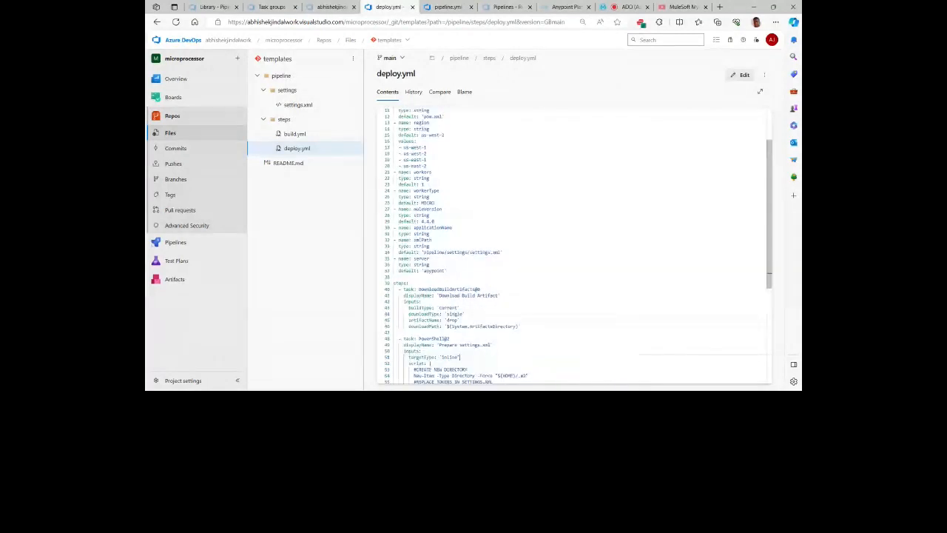
click(432, 11)
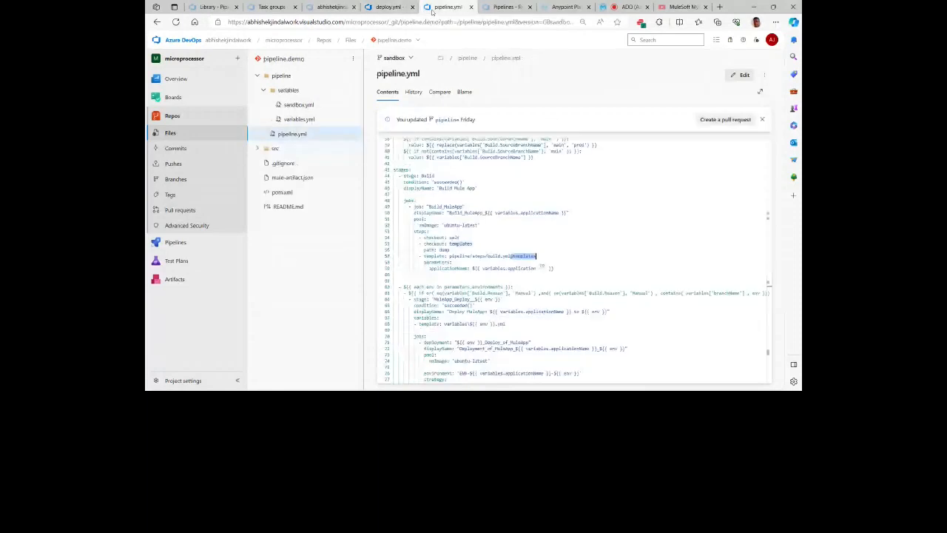
click(521, 213)
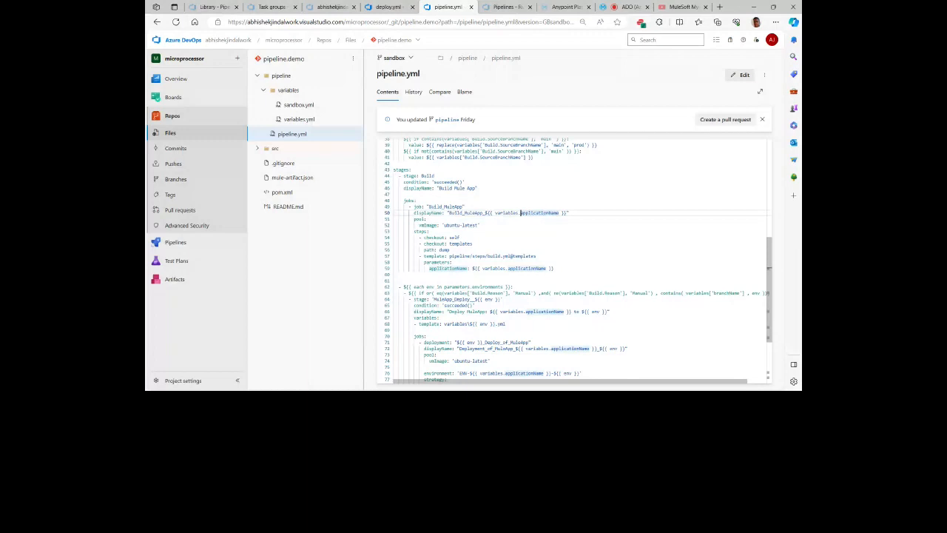
scroll(521, 212, down, 3)
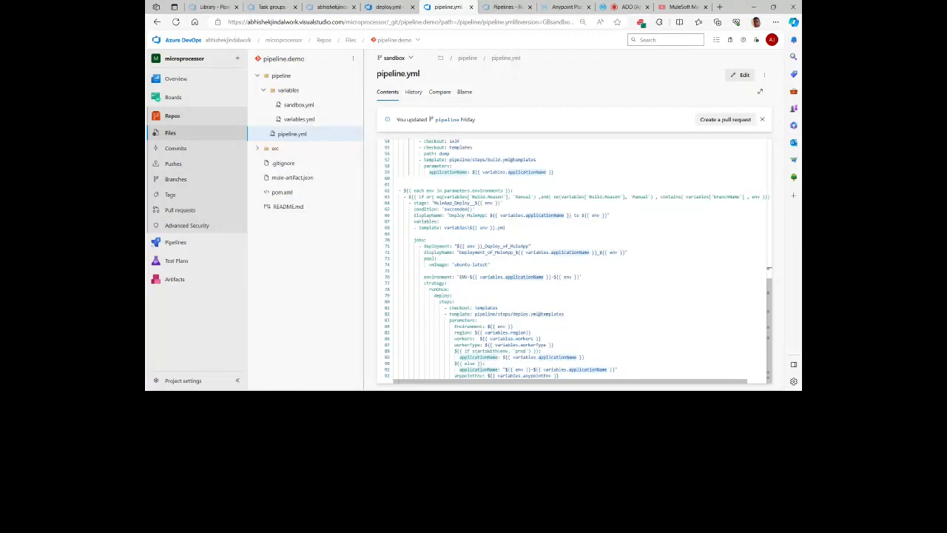
Step: View pom.xml and the sandbox.yml variables file in the pipeline.demo repository, and reopen pipeline.yml
click(348, 190)
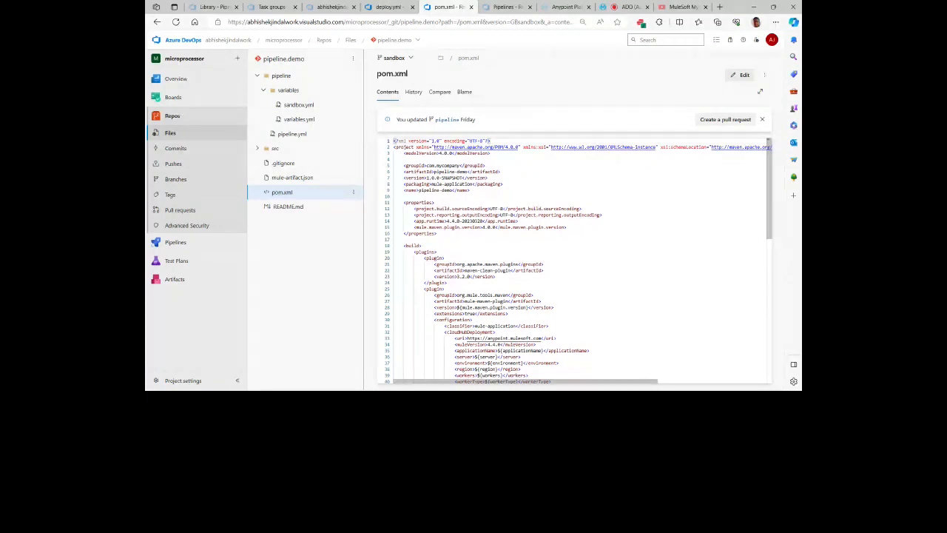
click(299, 105)
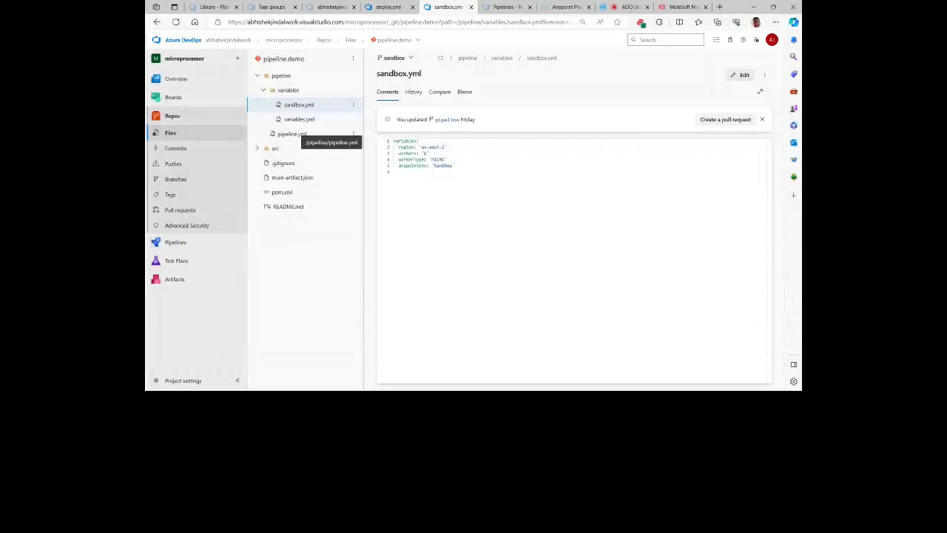
click(297, 135)
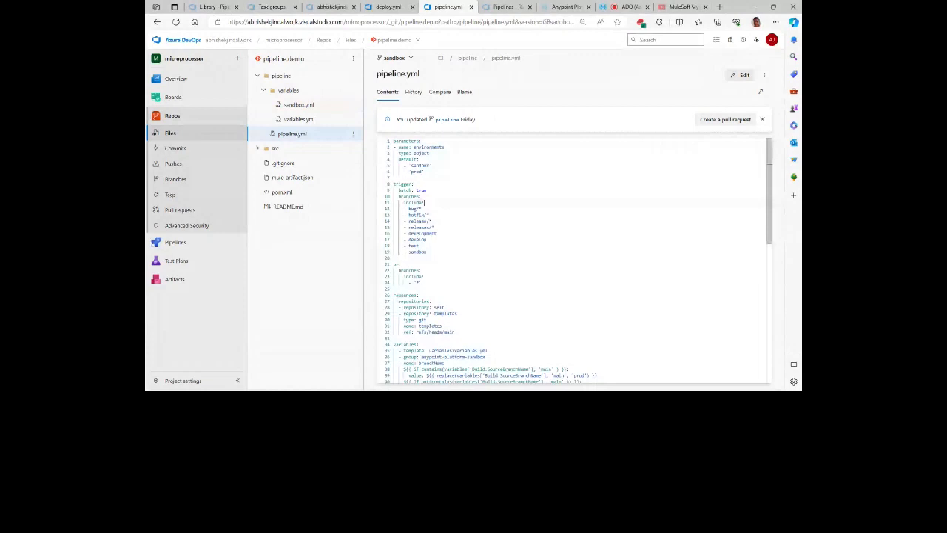
Step: Switch the pipeline.demo repository to the main branch and open its root folder
click(394, 58)
click(392, 105)
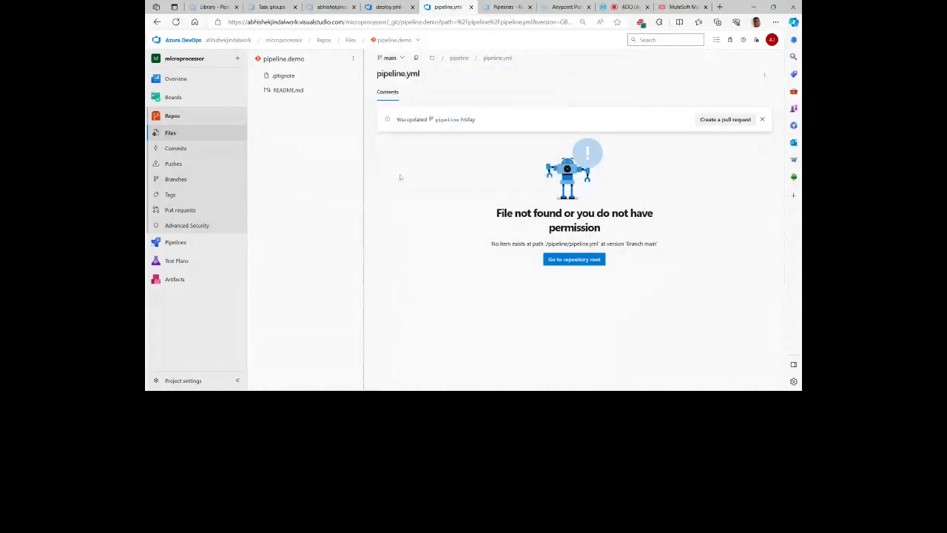
click(300, 62)
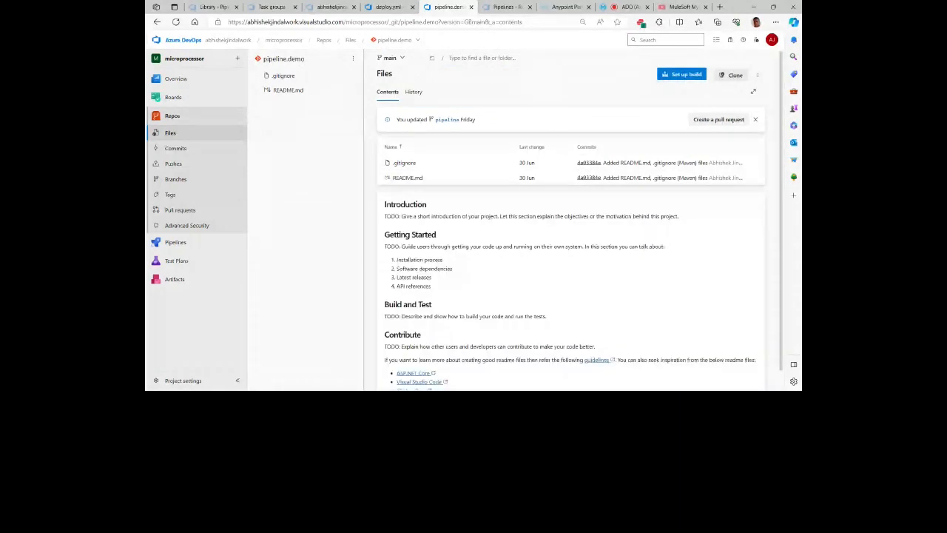
Step: Set up a build from the existing YAML file /pipeline/pipeline.yml on the sandbox branch, and cancel the file selection
click(667, 76)
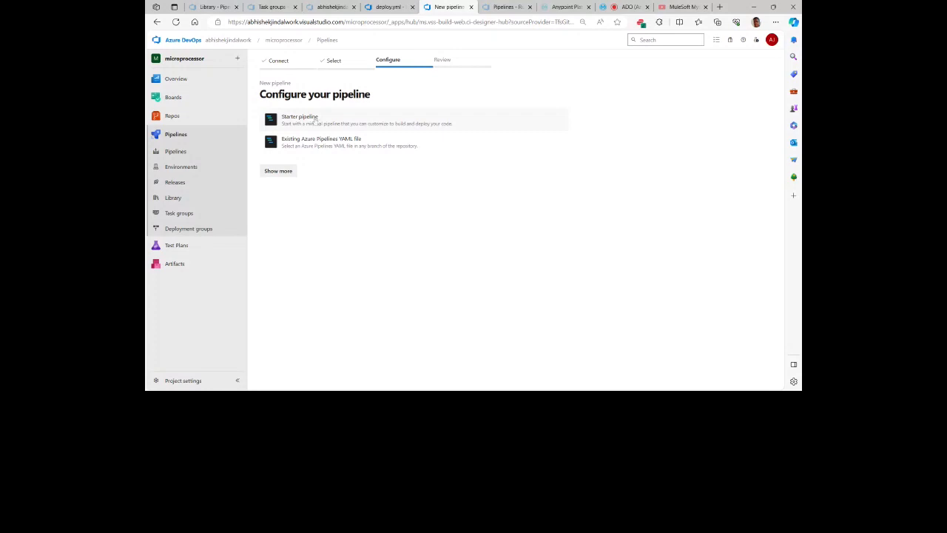
click(320, 141)
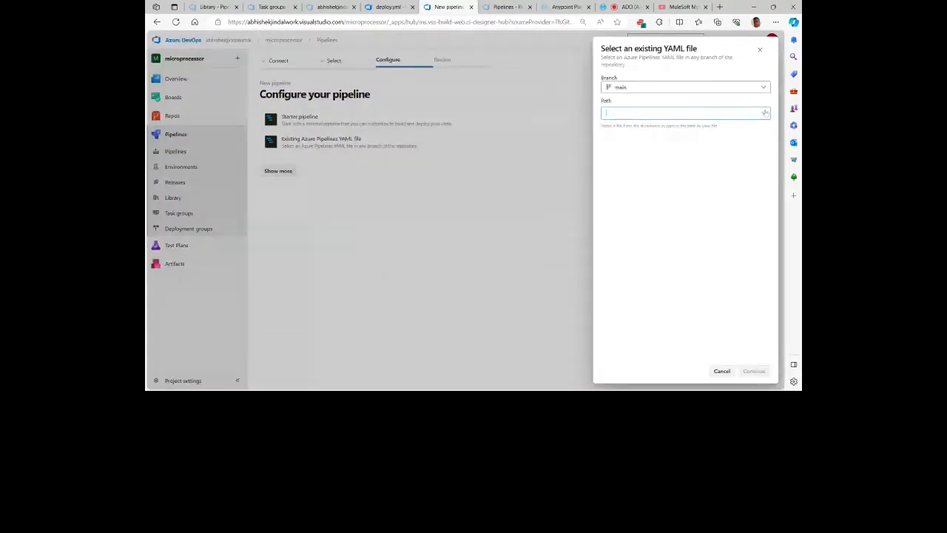
click(693, 89)
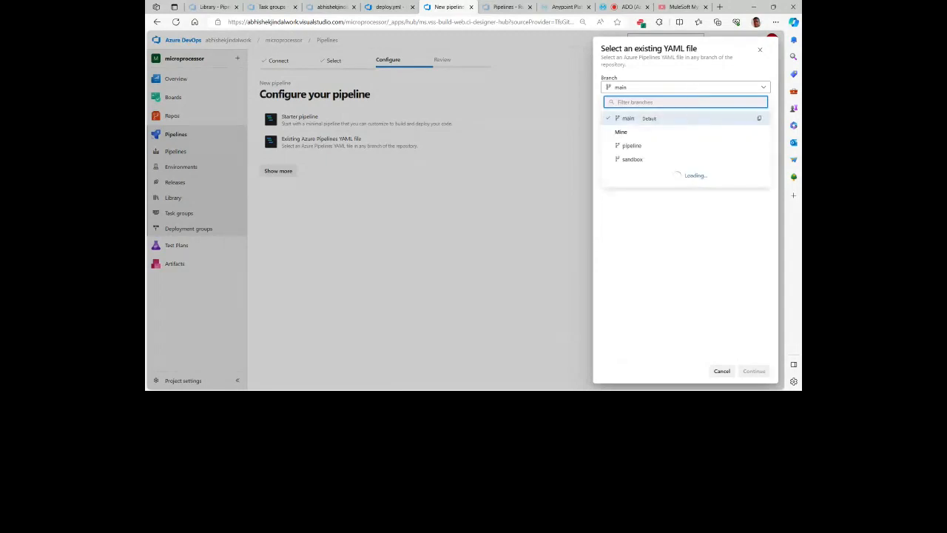
click(633, 159)
click(650, 113)
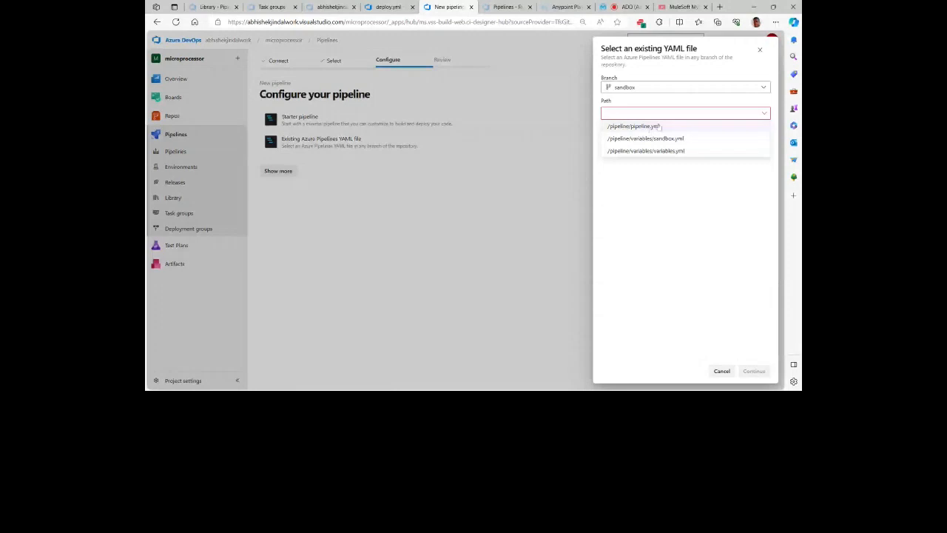
click(651, 127)
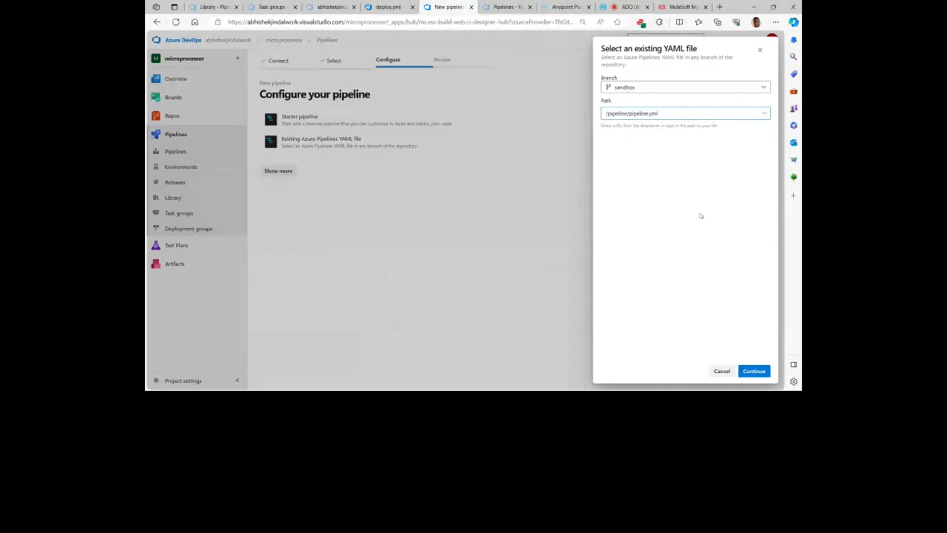
click(722, 371)
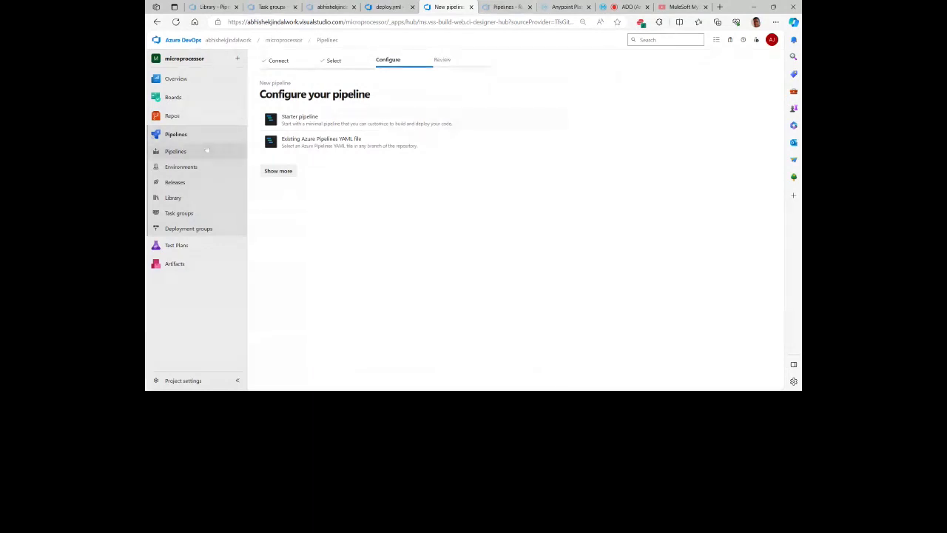
Step: Start a new pipeline for the pipeline.demo repository in Azure Repos Git, and return to the pipelines list without configuring it
click(506, 7)
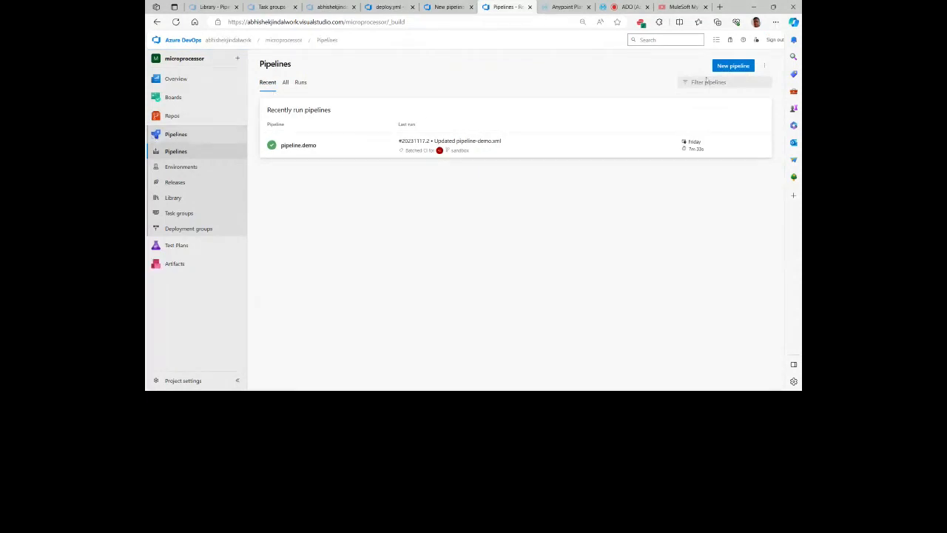
click(734, 66)
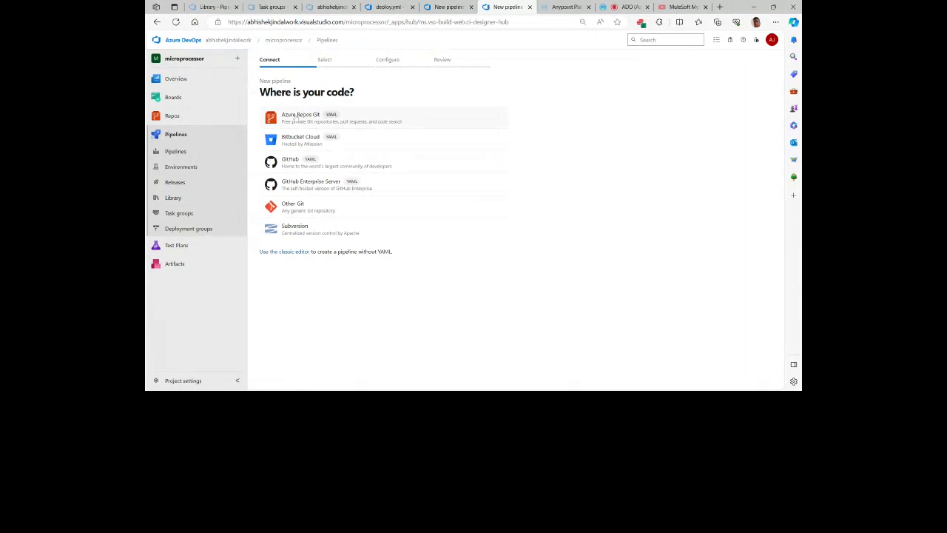
click(300, 115)
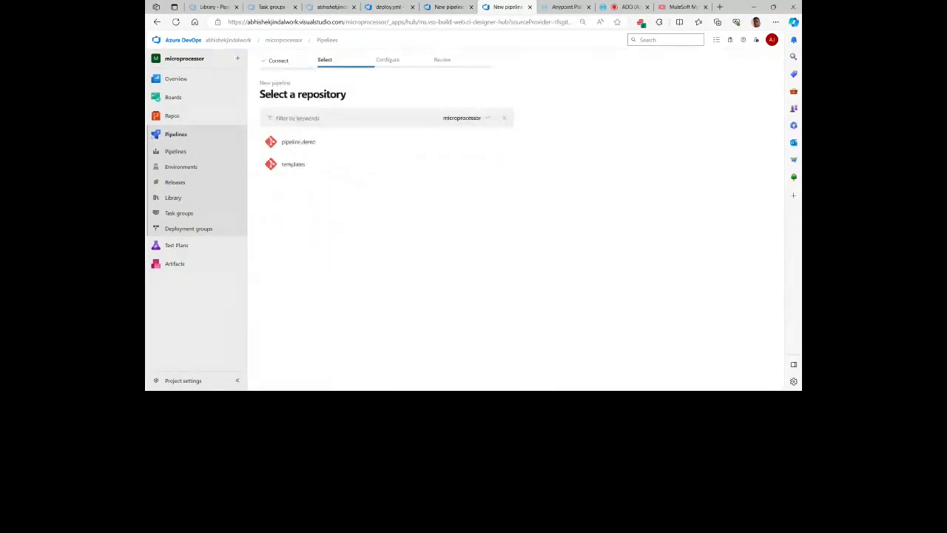
click(302, 150)
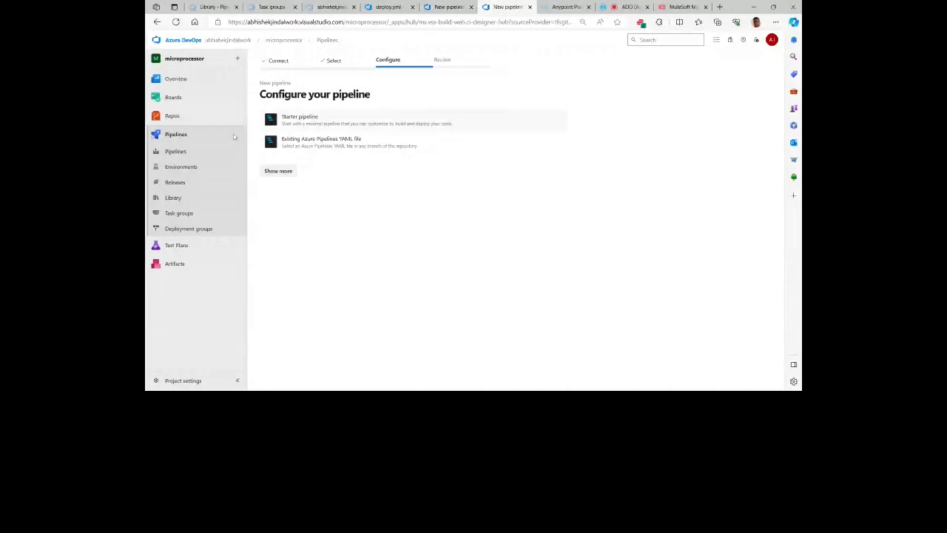
click(175, 151)
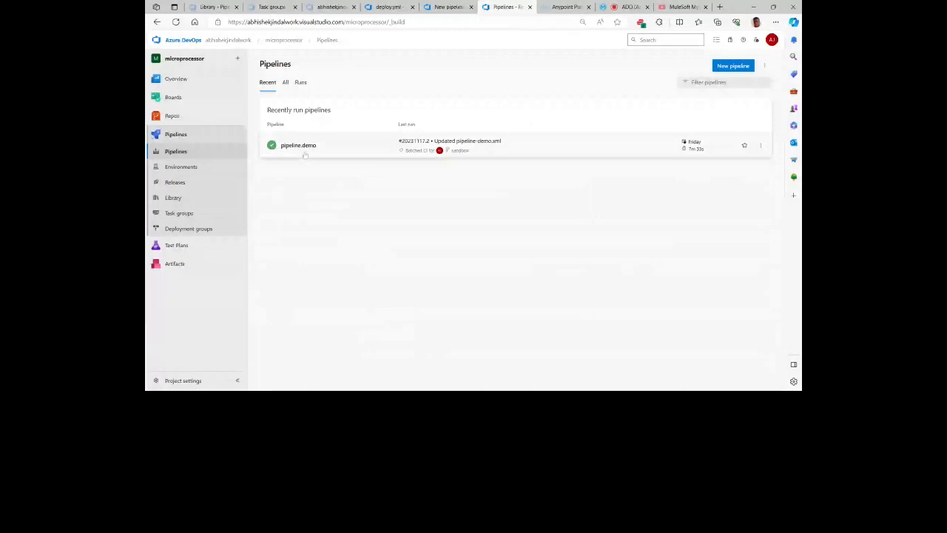
Step: Run the pipeline.demo pipeline on the sandbox branch, removing prod from its environments parameter
click(305, 153)
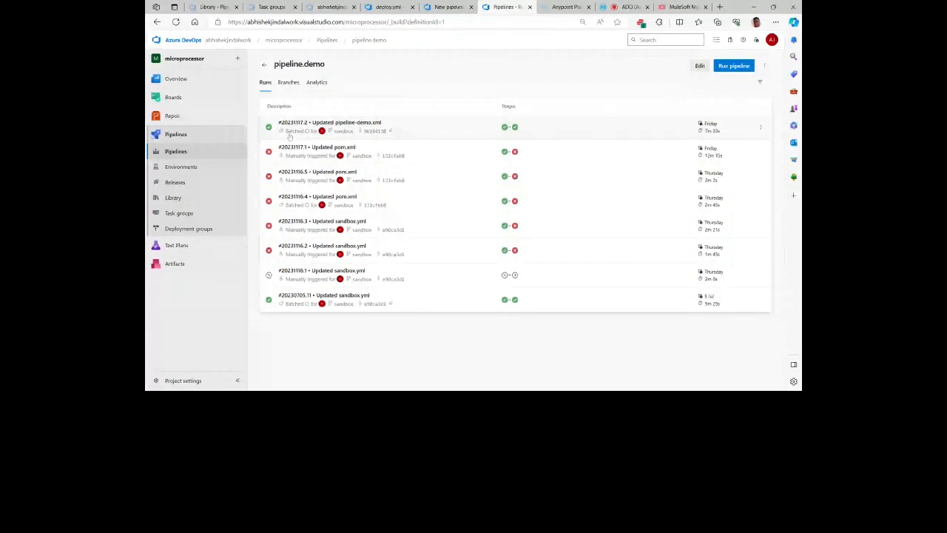
click(733, 66)
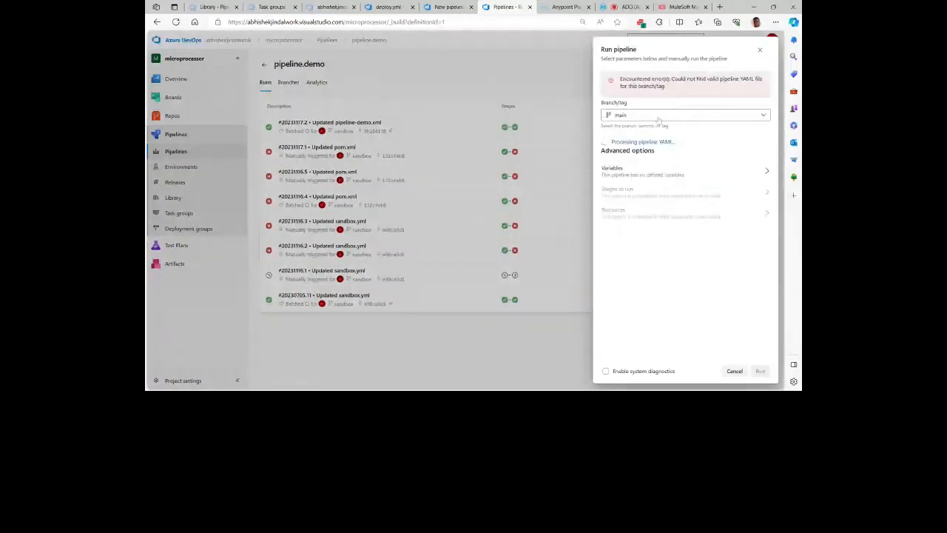
click(659, 117)
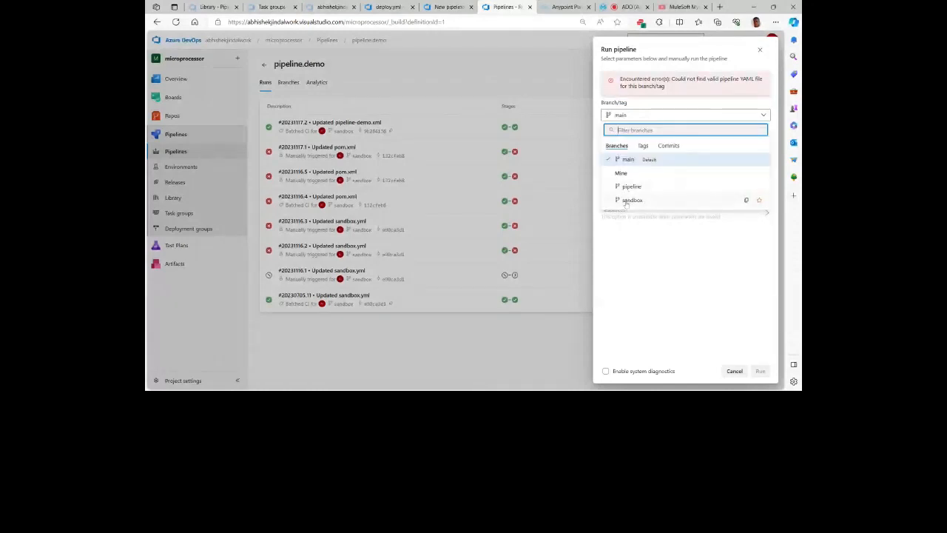
click(628, 204)
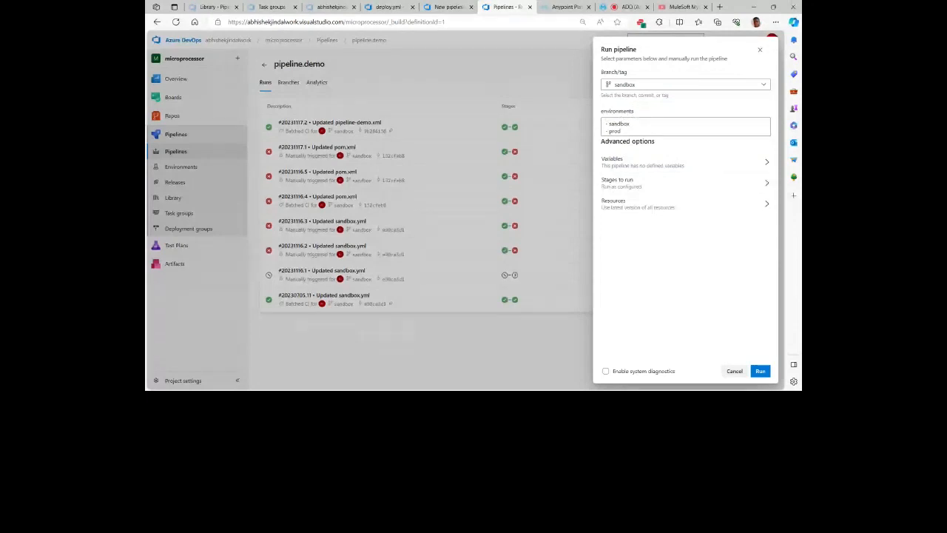
click(622, 131)
drag(622, 130, 605, 131)
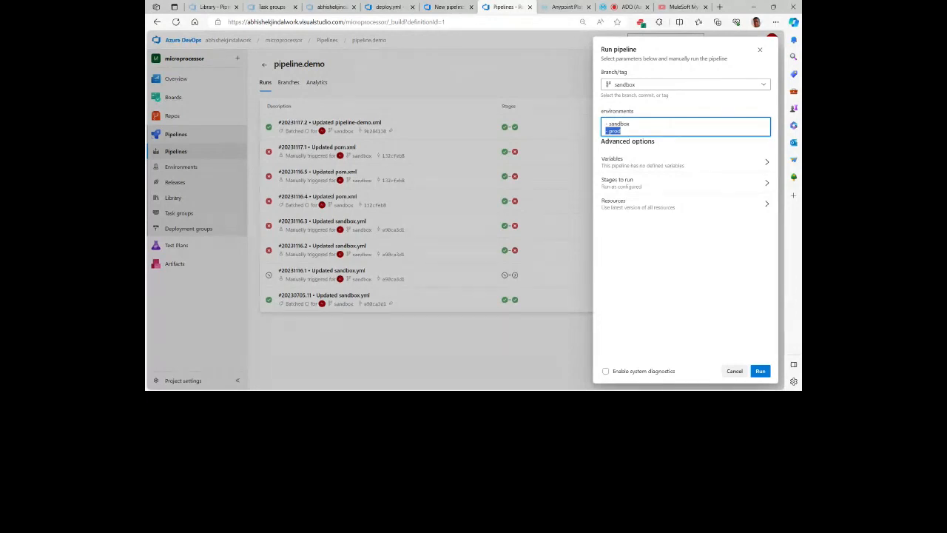
key(BackSpace)
click(760, 371)
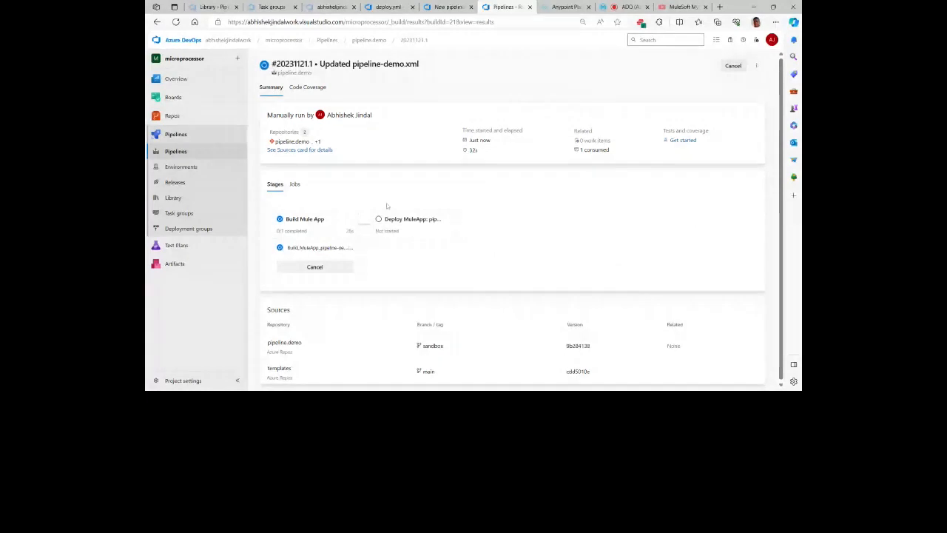
Step: Open the pipeline.demo run #20231117.2 and review its summary with the build and deploy stages
click(367, 42)
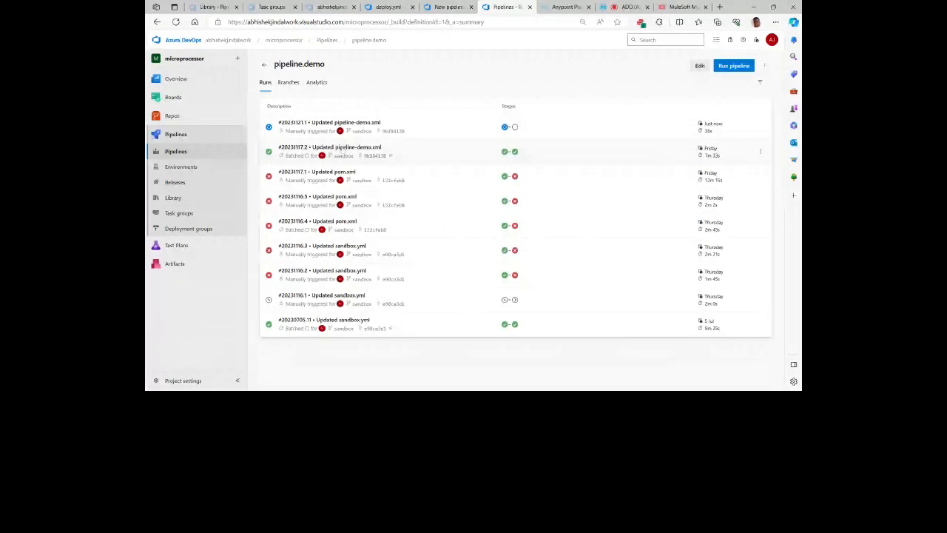
click(342, 150)
scroll(388, 187, down, 1)
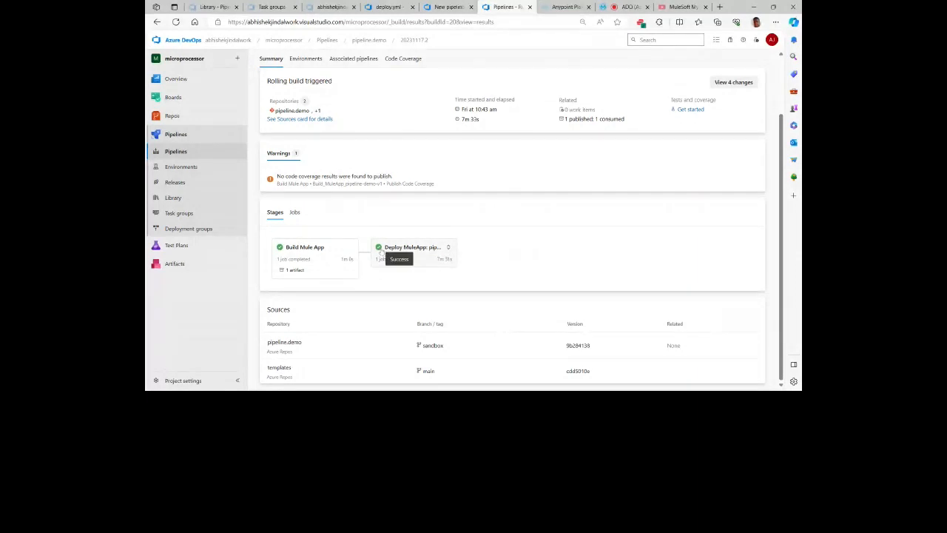
scroll(403, 253, up, 2)
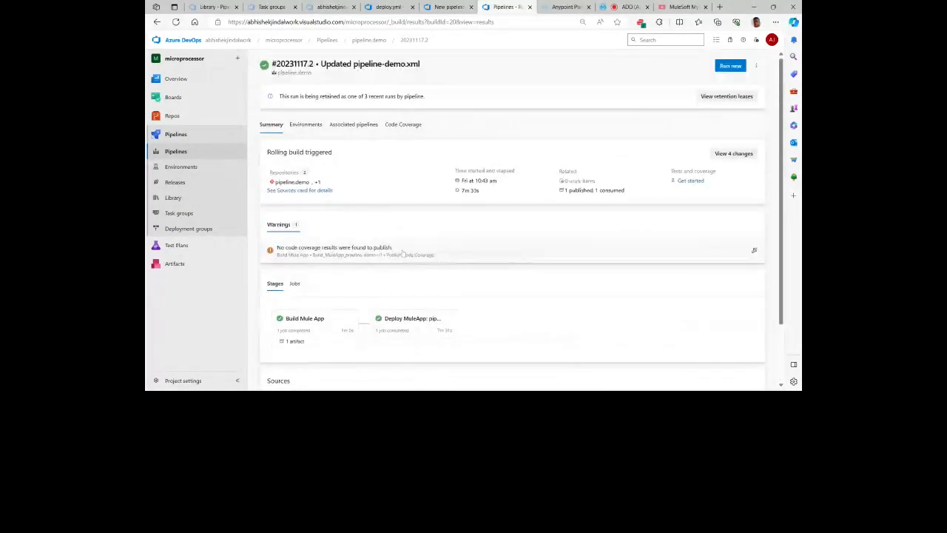
Step: Open the run's ENV-pipeline-demo-v1-sandbox environment and view its deployment history
click(311, 125)
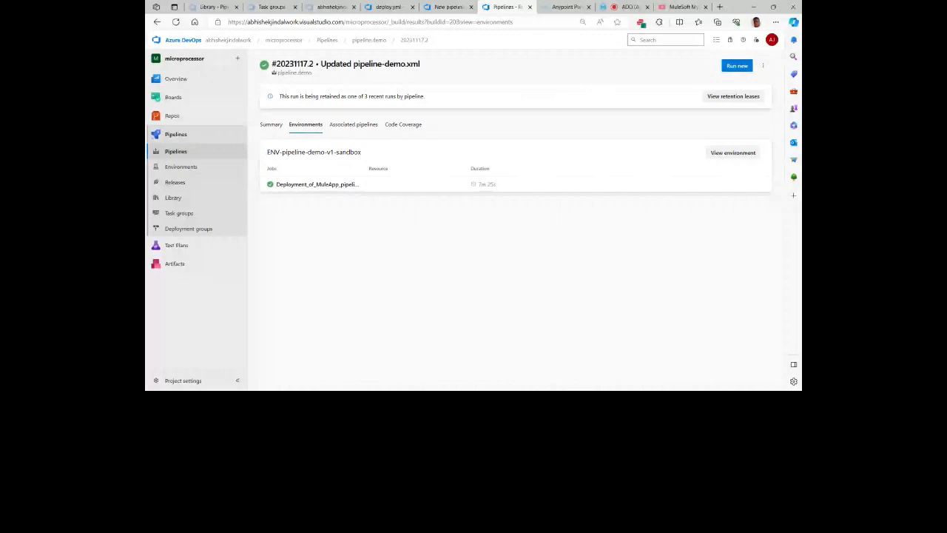
click(732, 153)
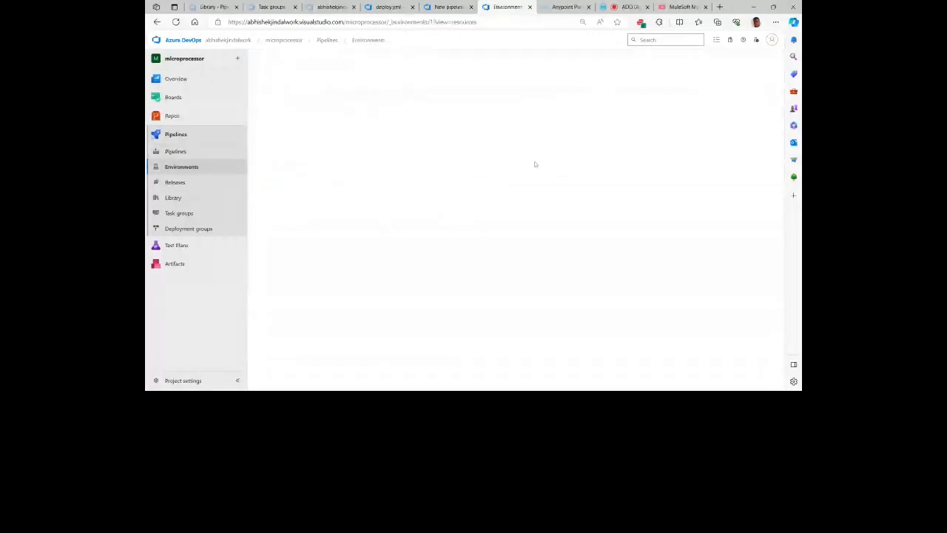
click(274, 84)
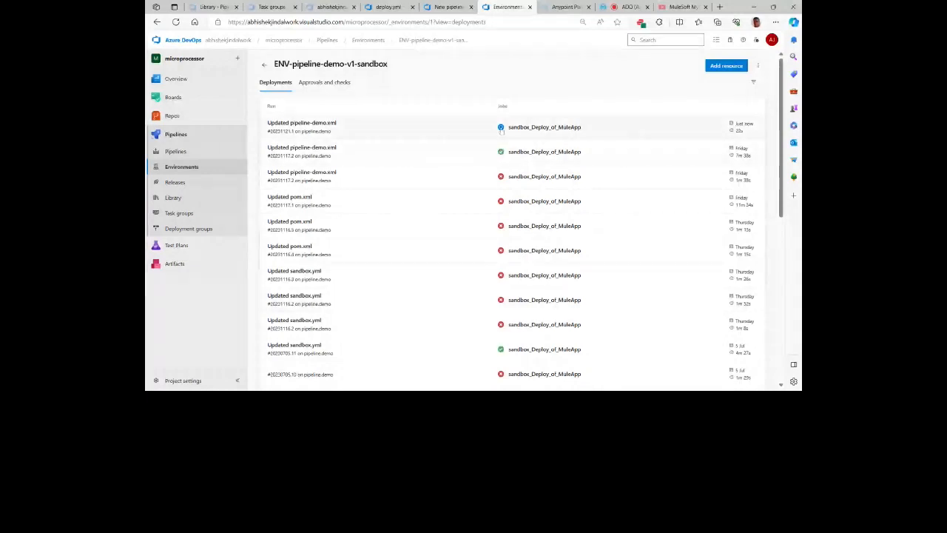
Step: View the check types available under the environment's approvals and checks, and return to the run without adding one
click(303, 83)
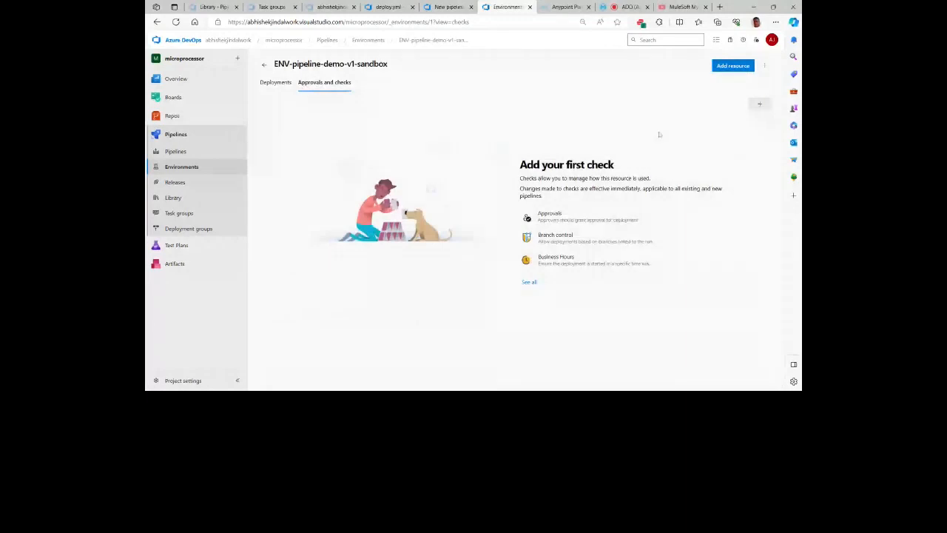
click(759, 105)
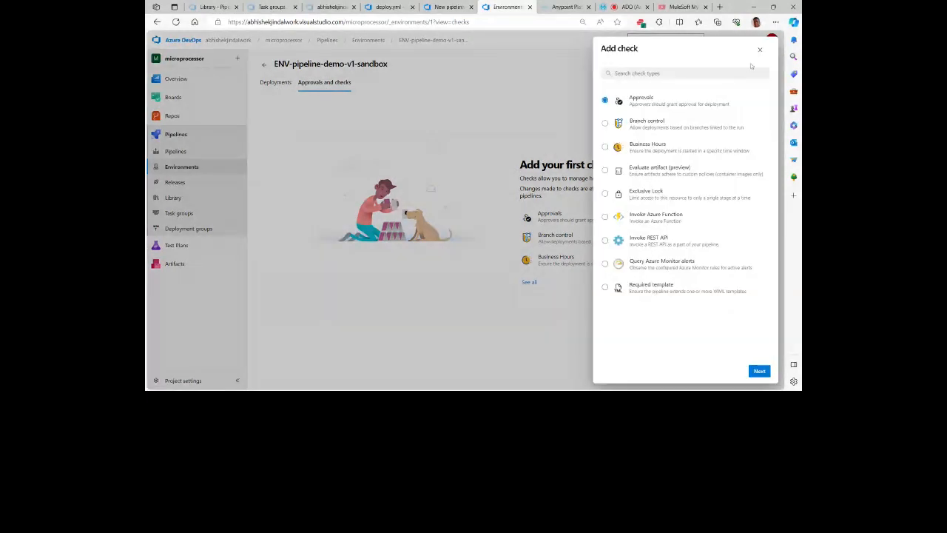
click(758, 48)
mouse_move(244, 117)
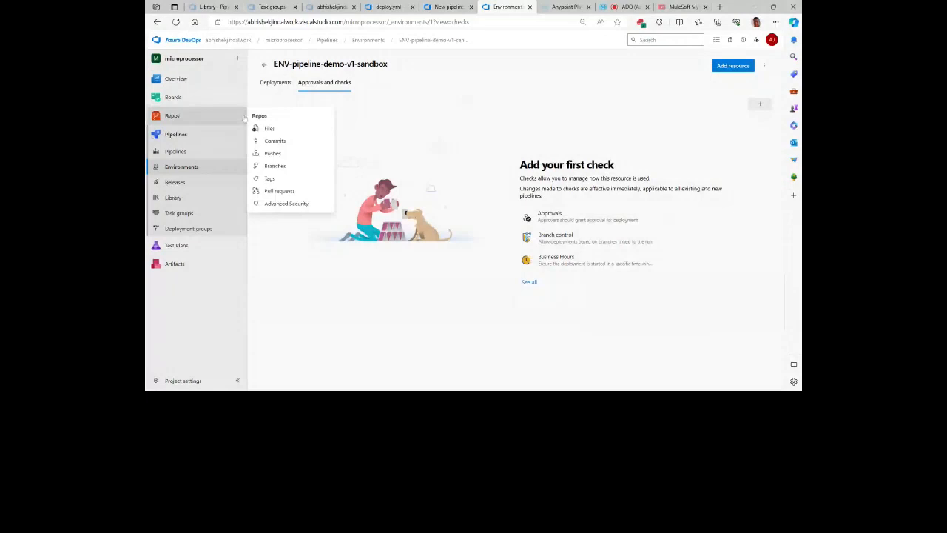
key(alt+Left)
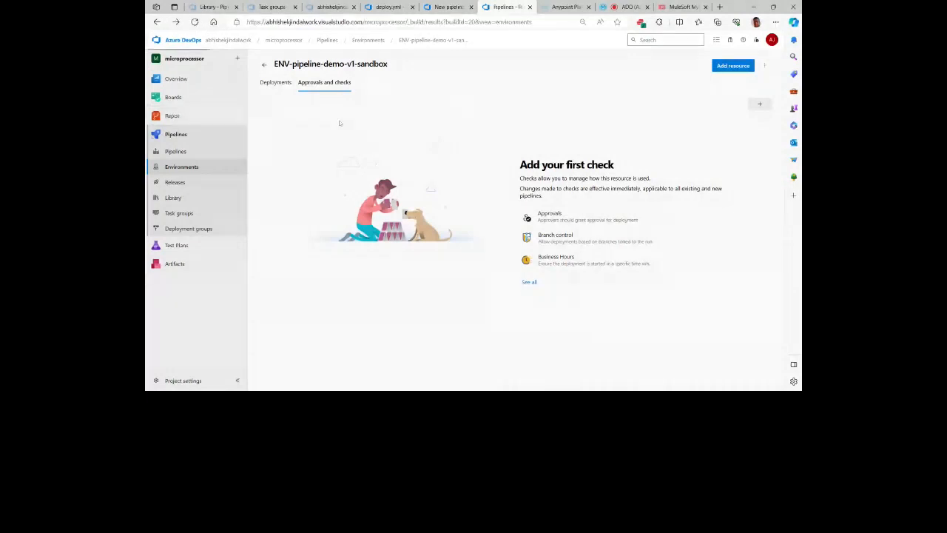
Step: Check the run's associated pipelines and code coverage, and look over its summary again
click(367, 132)
click(399, 127)
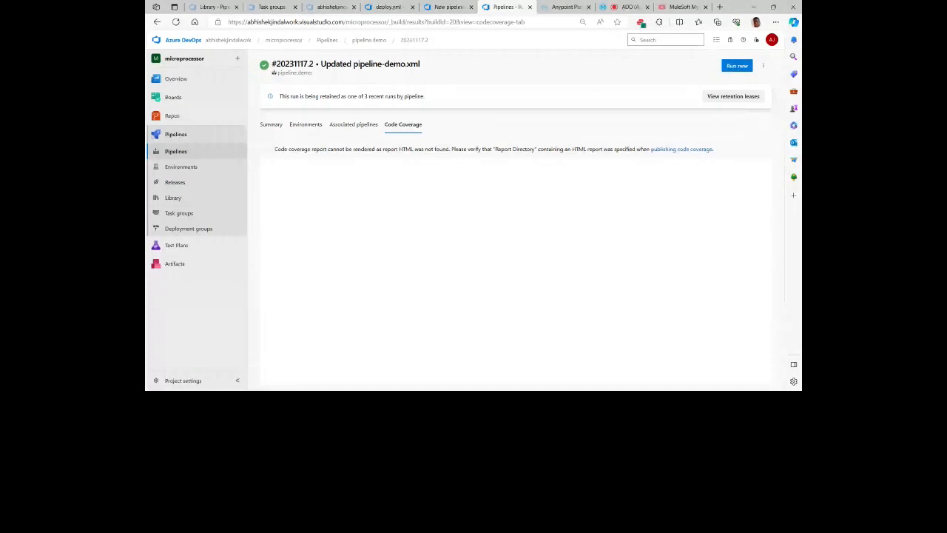
click(274, 124)
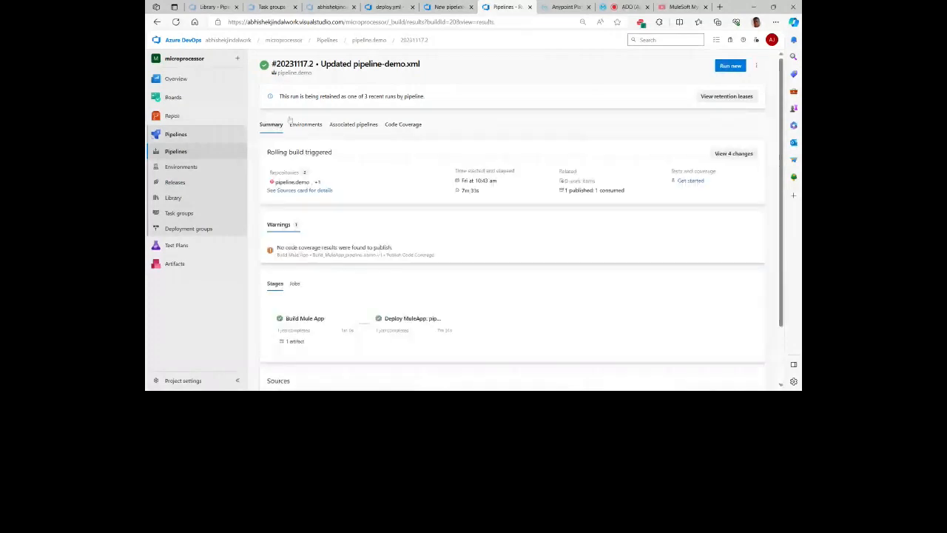
scroll(445, 144, down, 1)
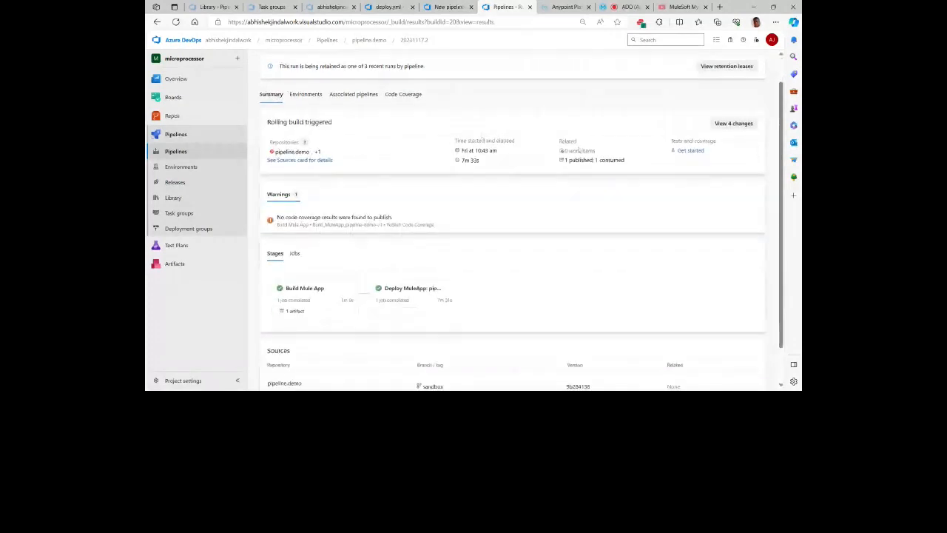
scroll(571, 179, up, 1)
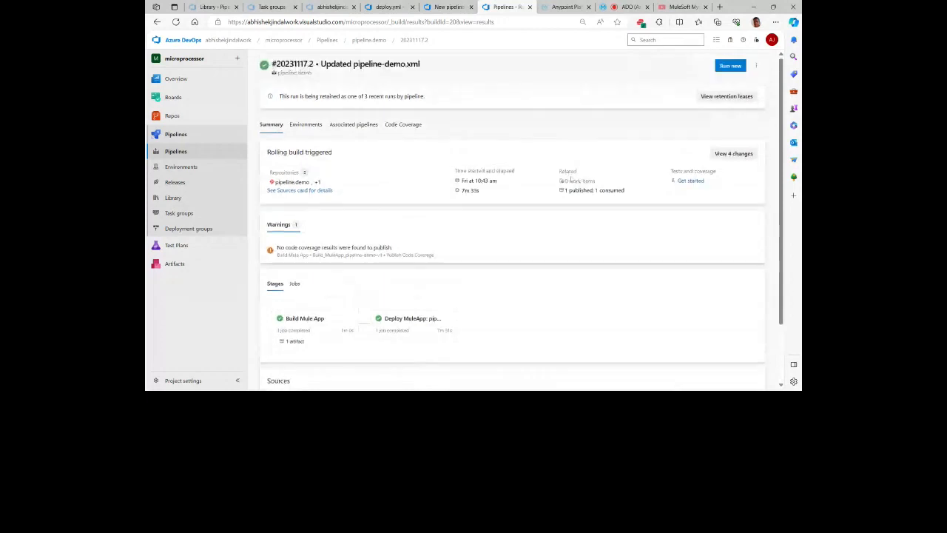
Step: Inspect the contents of the run's published drop artifact and view its consumed artifacts
click(603, 192)
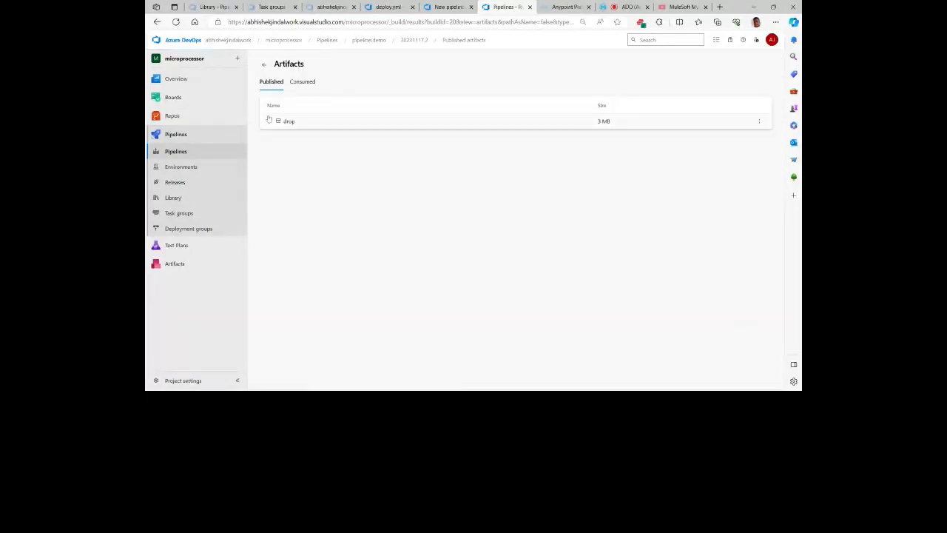
click(269, 121)
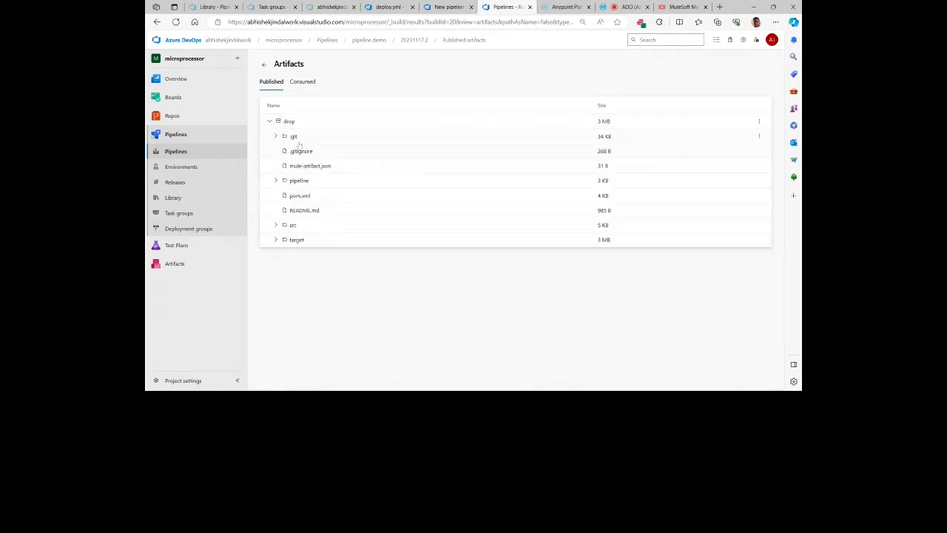
click(269, 121)
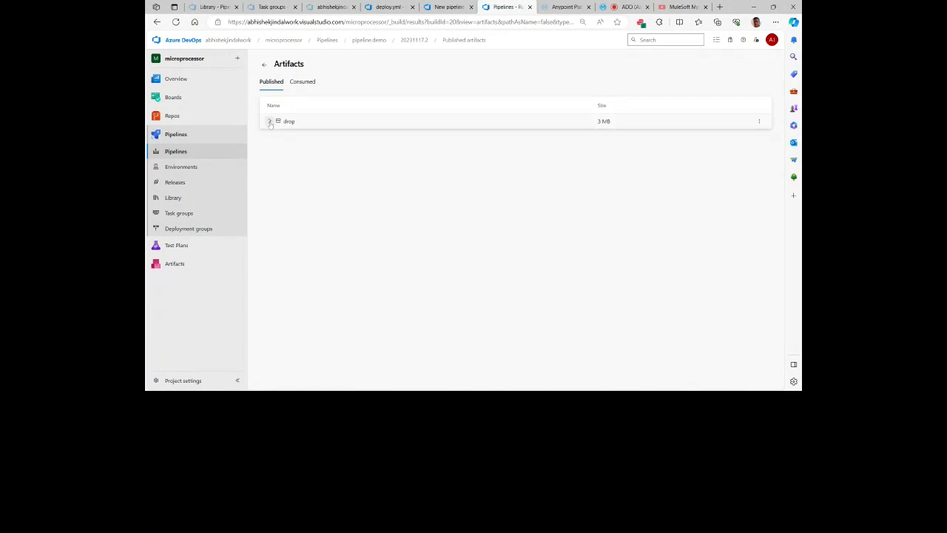
click(303, 83)
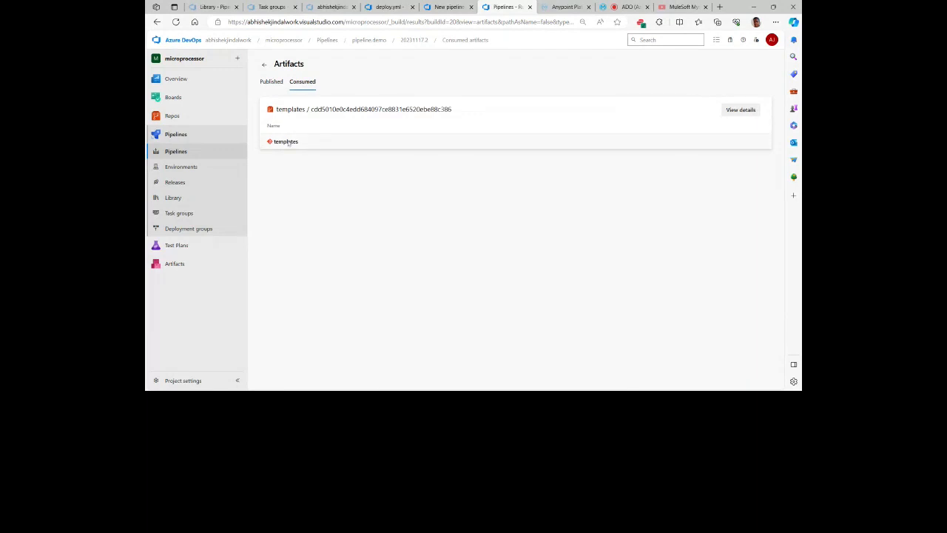
Step: View the run's published artifacts again, then return to the run and look over its summary, warnings, stages and sources
click(271, 82)
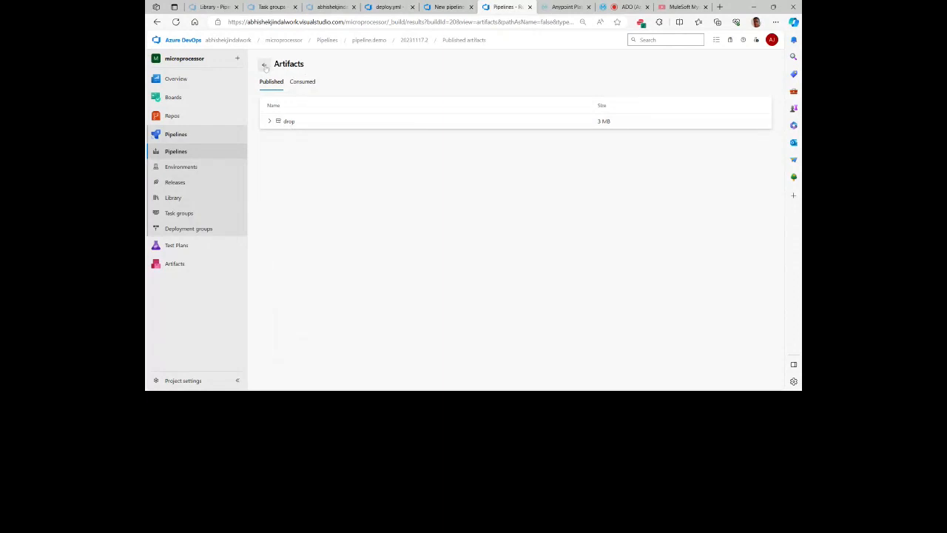
click(415, 40)
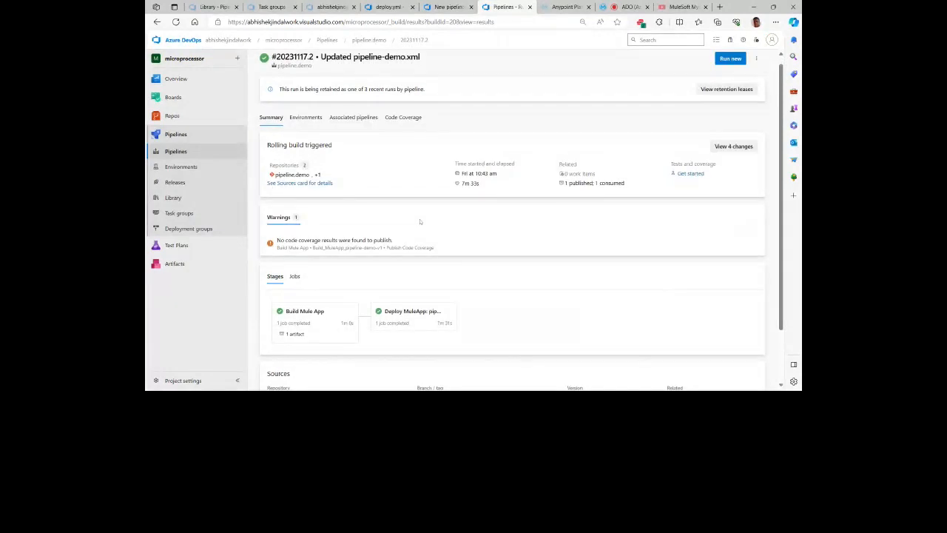
scroll(419, 221, down, 1)
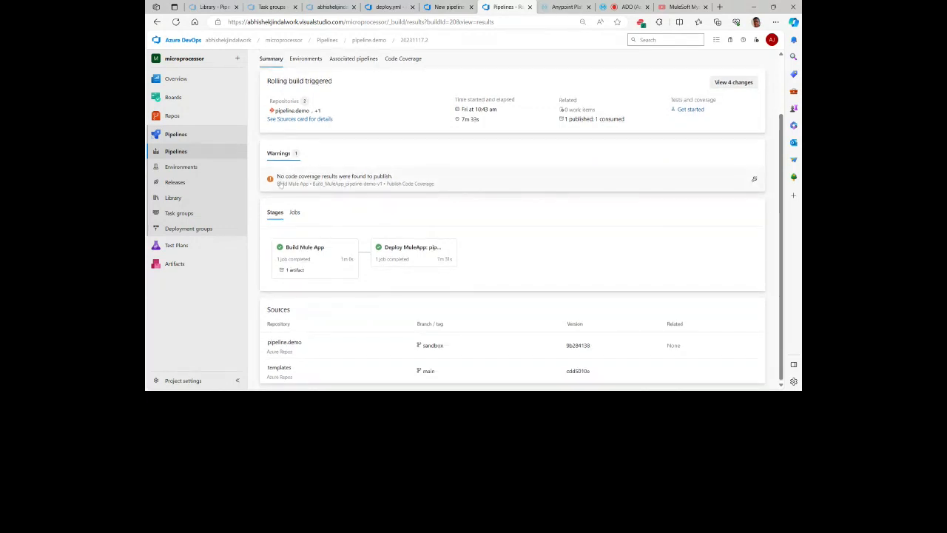
scroll(516, 211, up, 1)
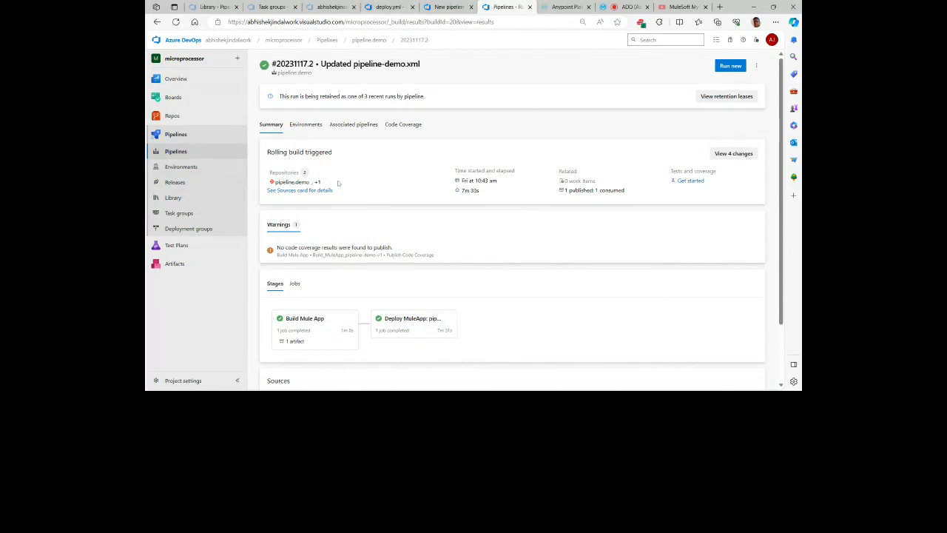
Step: Start a new release pipeline and apply the Empty job template to its stage, keeping the default stage properties
click(183, 181)
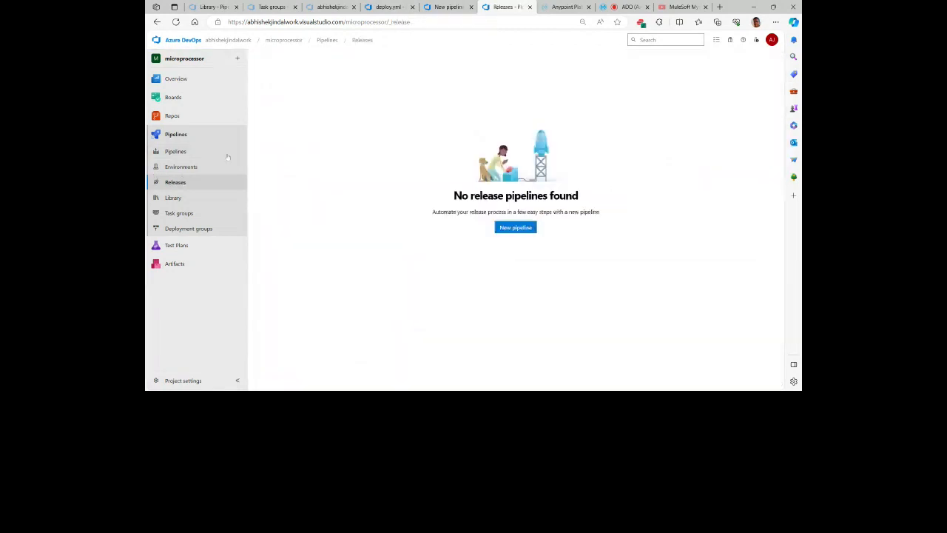
click(516, 227)
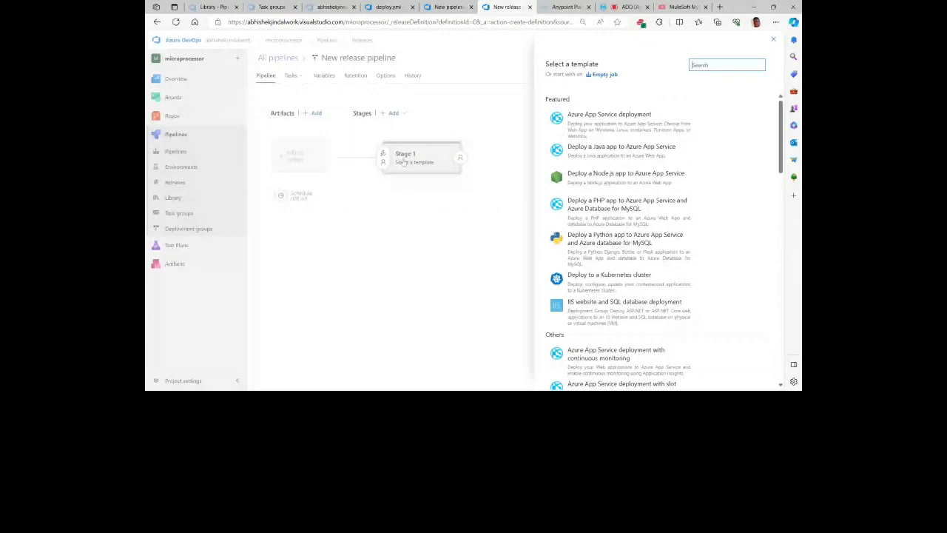
click(404, 162)
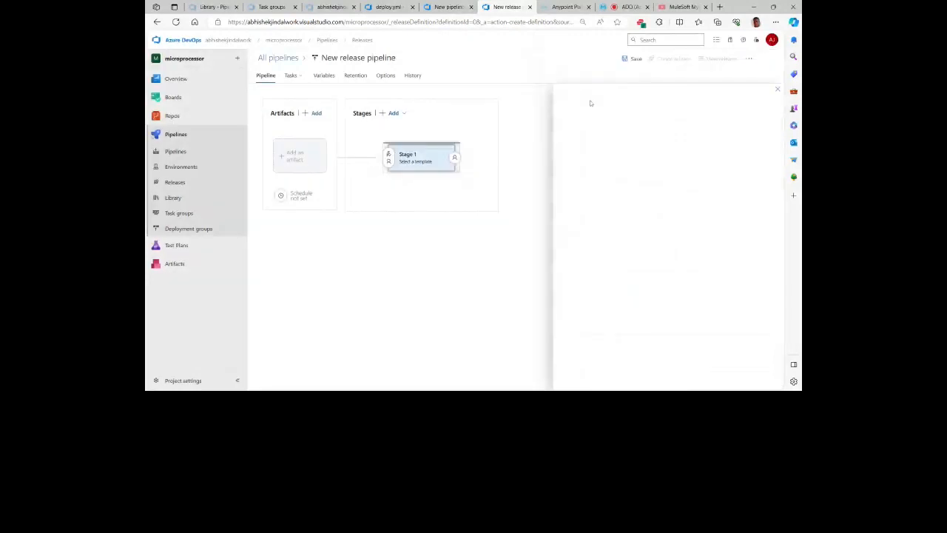
scroll(651, 293, down, 5)
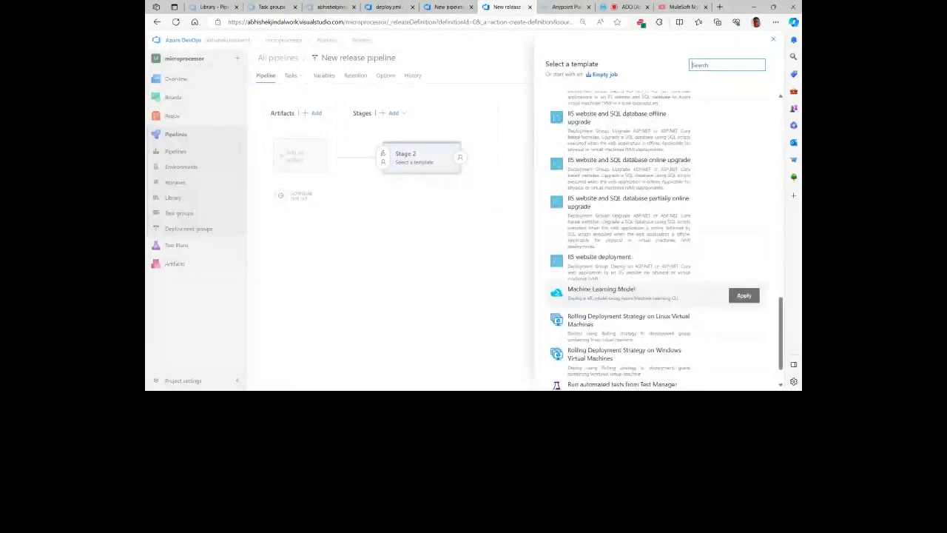
scroll(743, 333, down, 1)
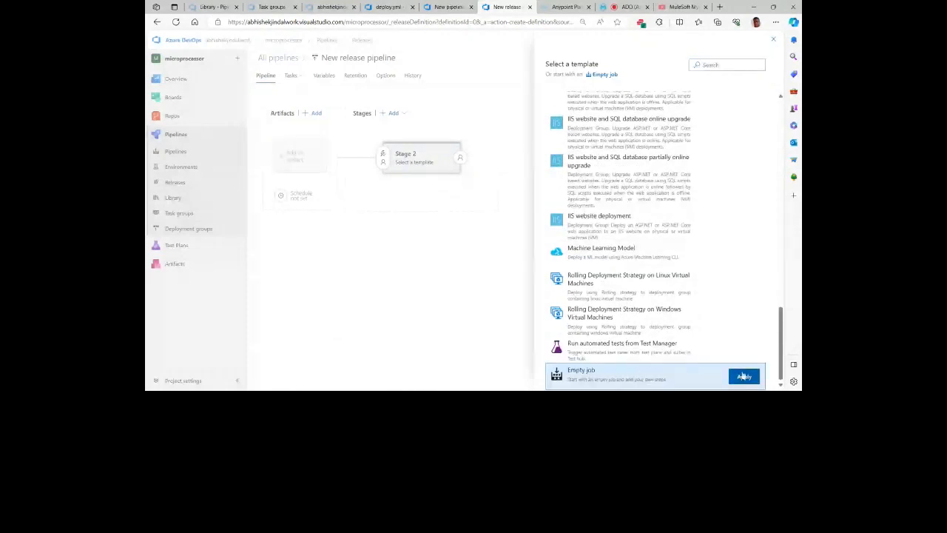
click(744, 376)
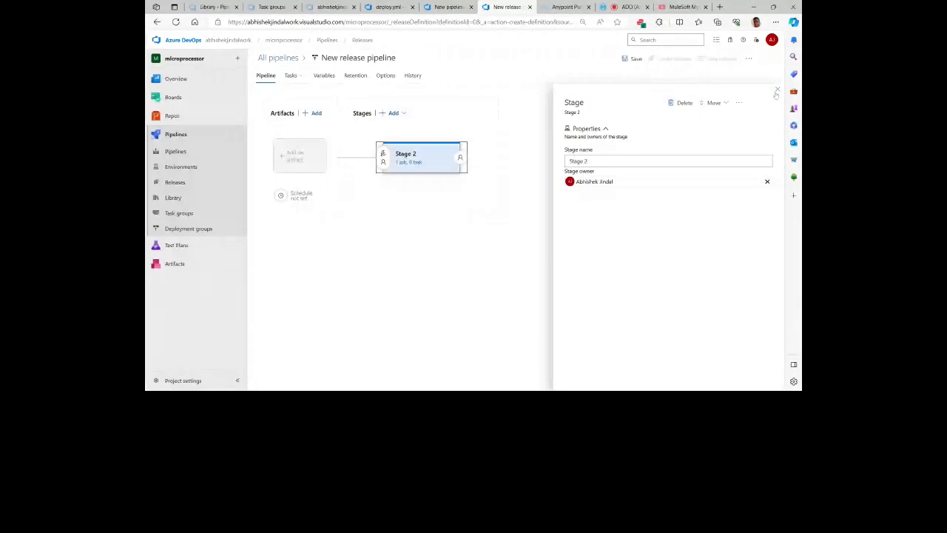
click(777, 90)
Step: Add the pipeline.demo build as the release pipeline's artifact and open the stage's tasks, staying on the unsaved release pipeline
click(301, 150)
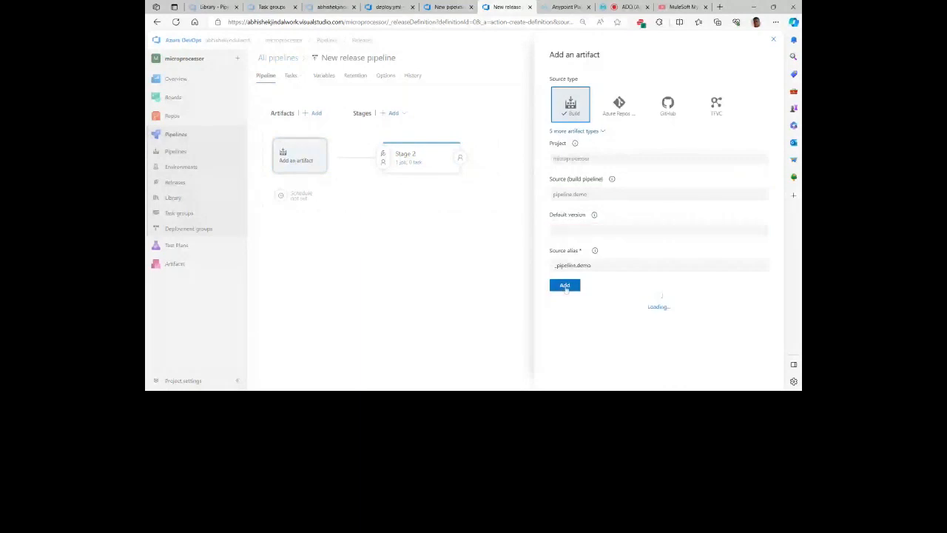
click(565, 285)
click(409, 162)
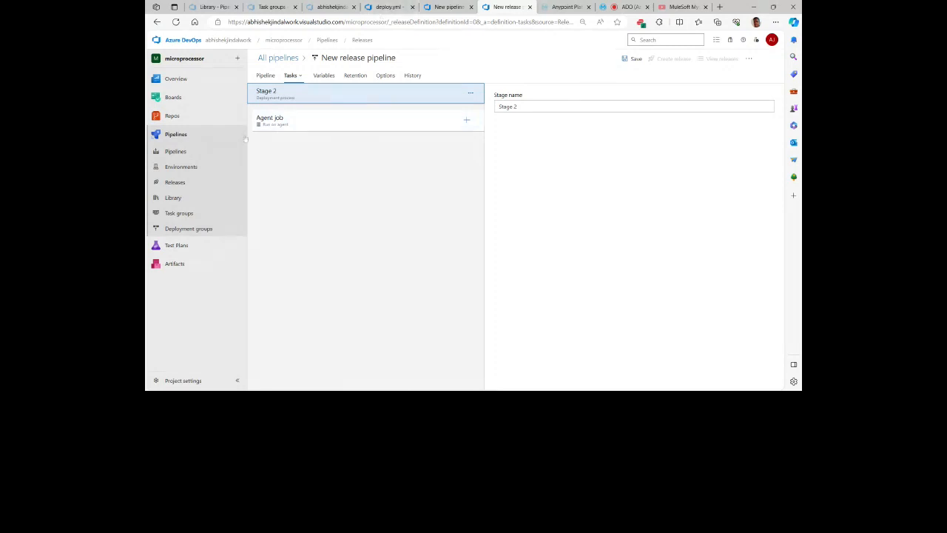
click(180, 167)
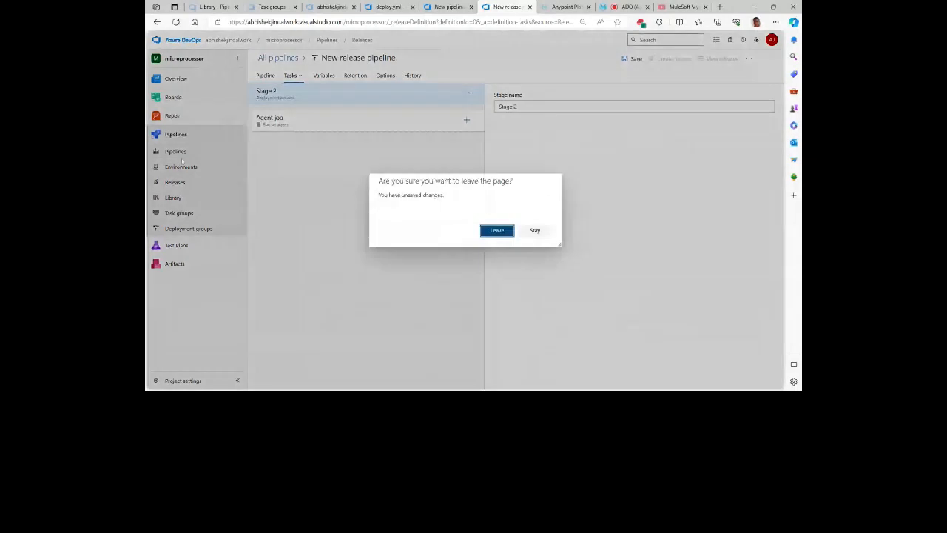
click(538, 232)
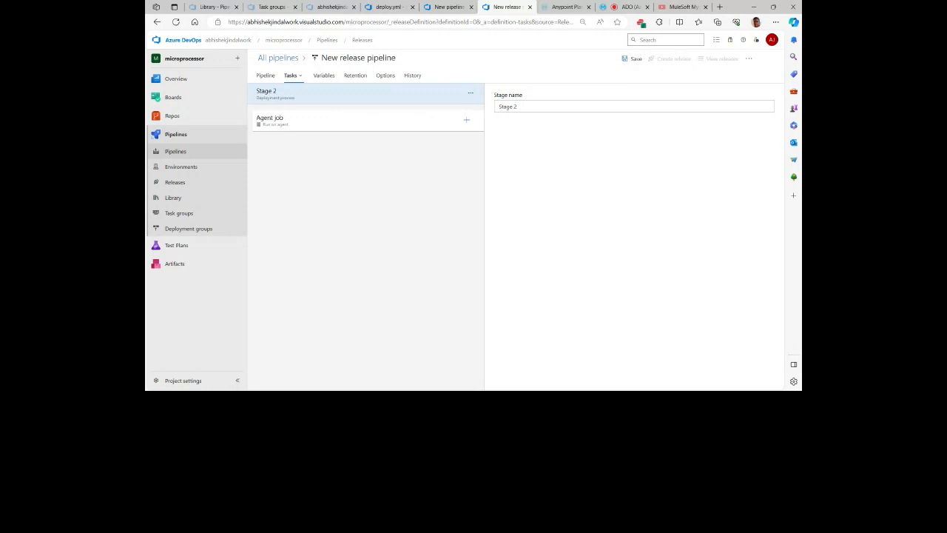
Step: Examine the Approvals check form for the ENV-pipeline-demo-v1-sandbox environment and close it without creating a check
click(440, 7)
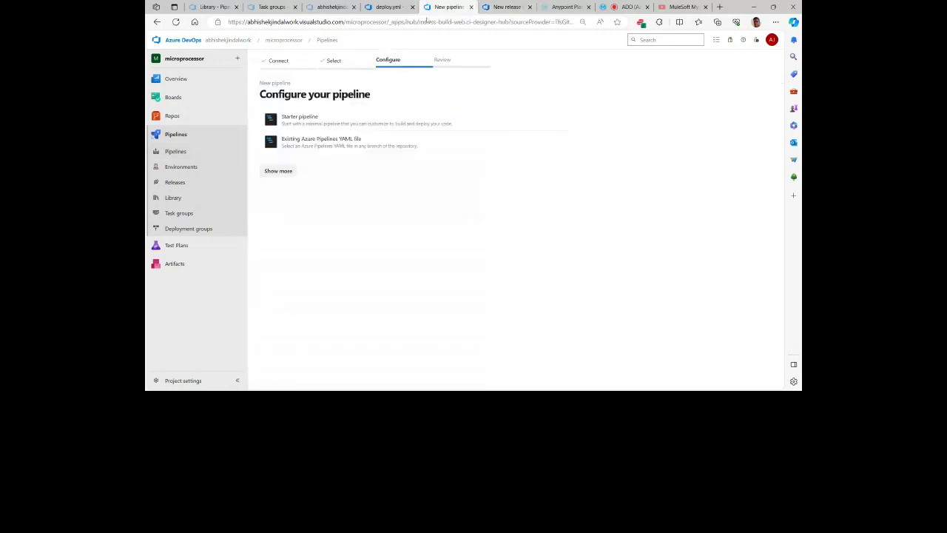
click(194, 168)
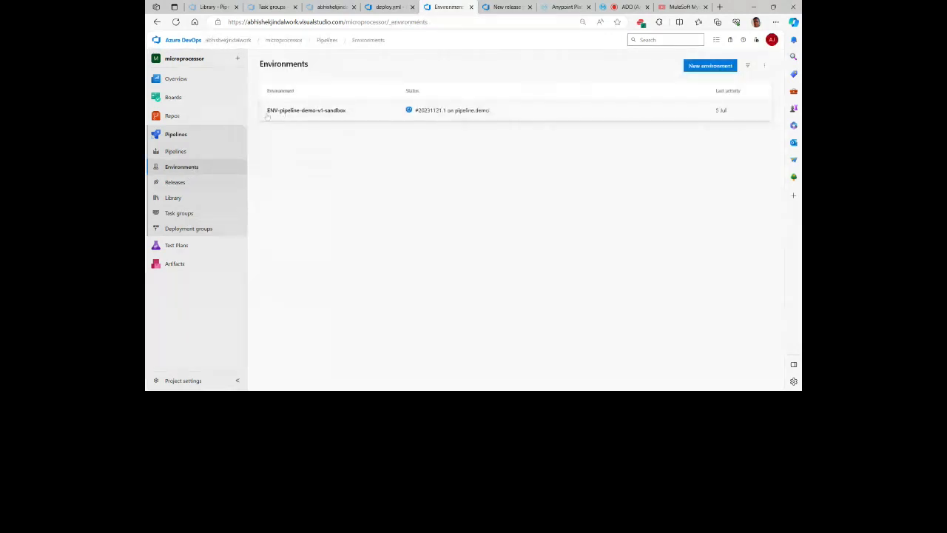
click(333, 112)
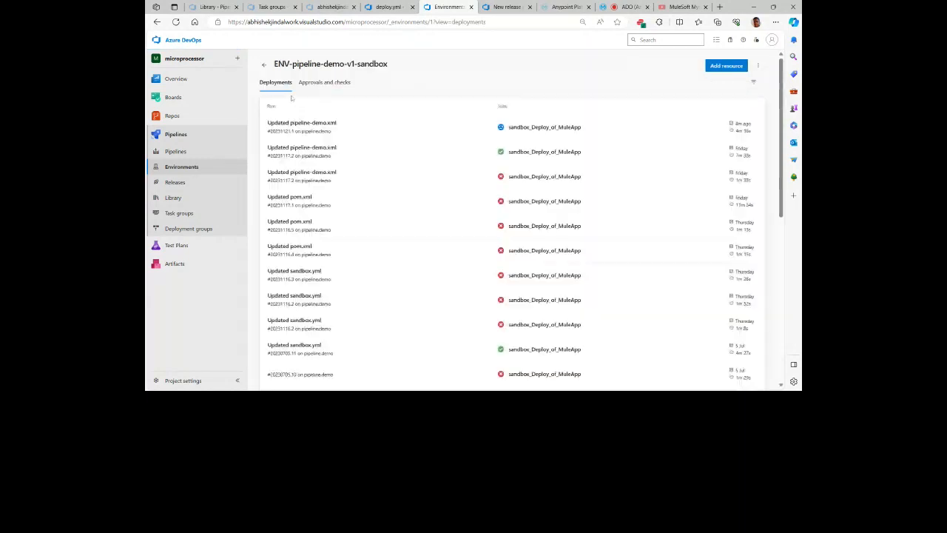
click(324, 83)
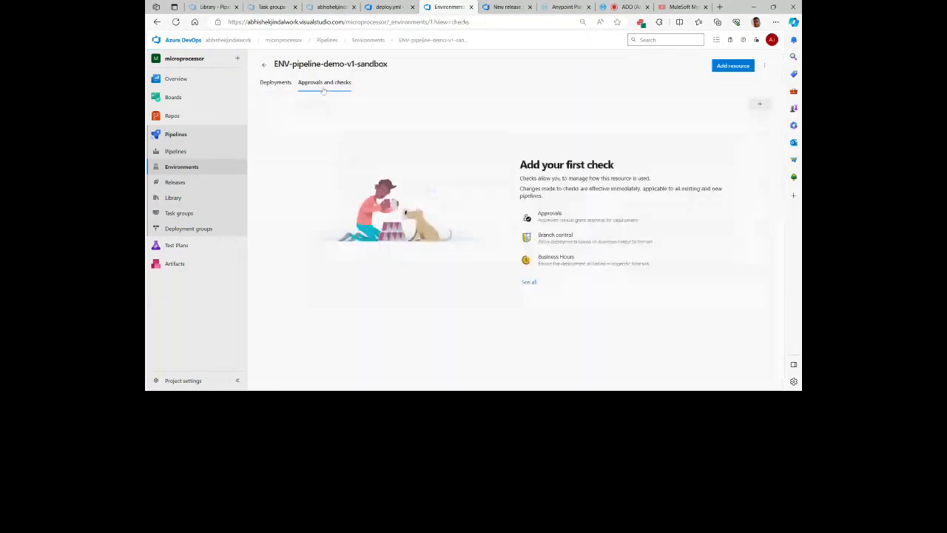
click(758, 104)
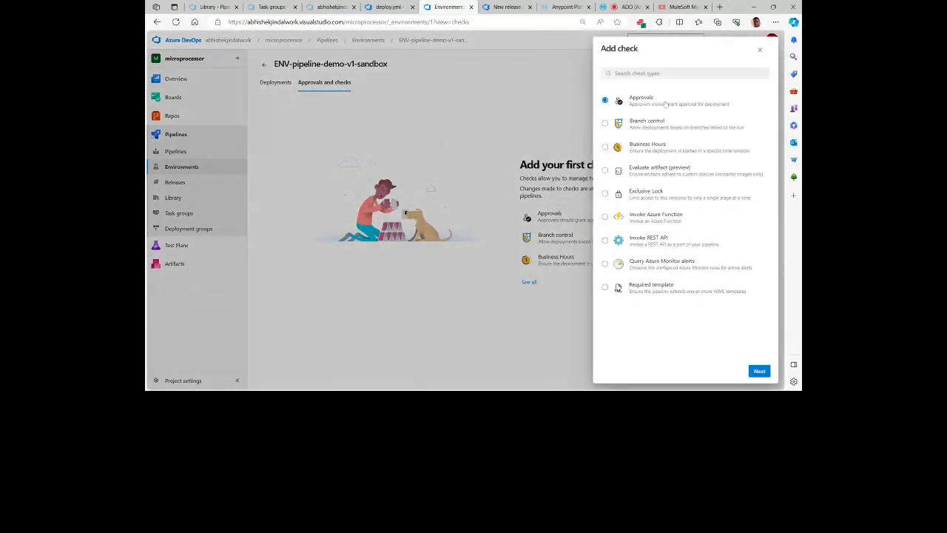
click(759, 371)
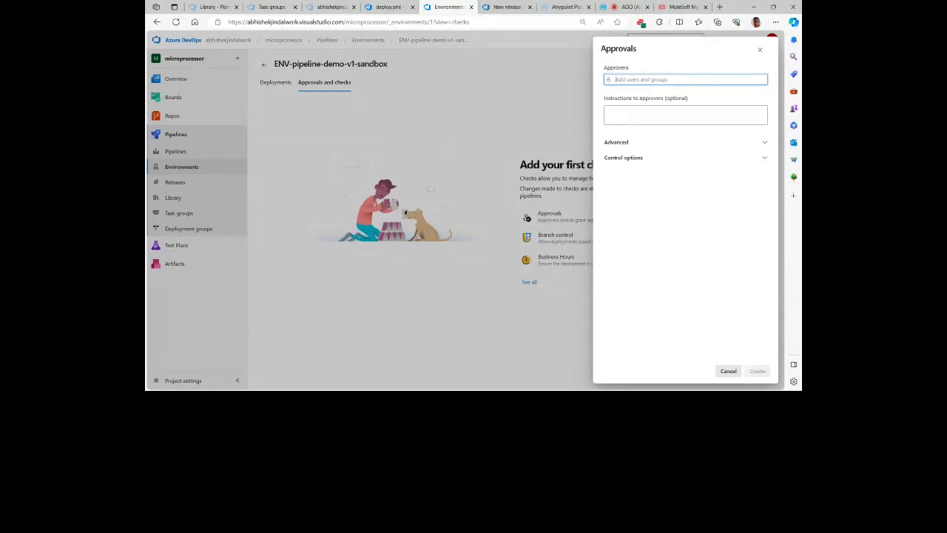
click(721, 371)
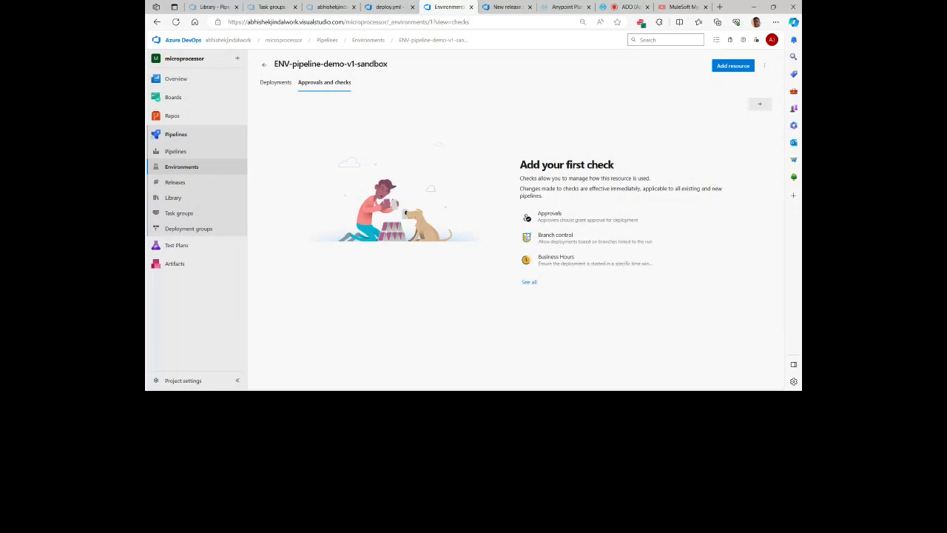
Step: Switch to the MuleSoft meetup session and stop sharing the screen
click(622, 7)
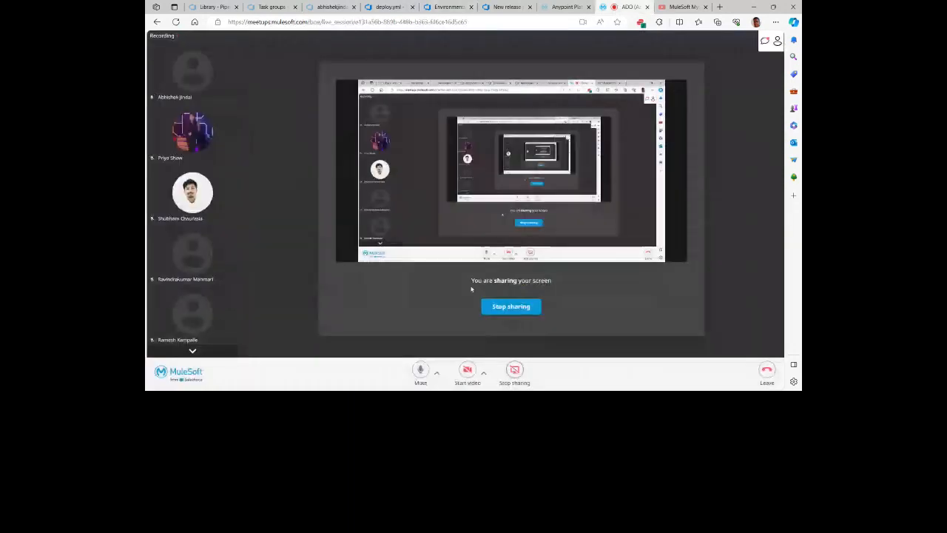
click(520, 312)
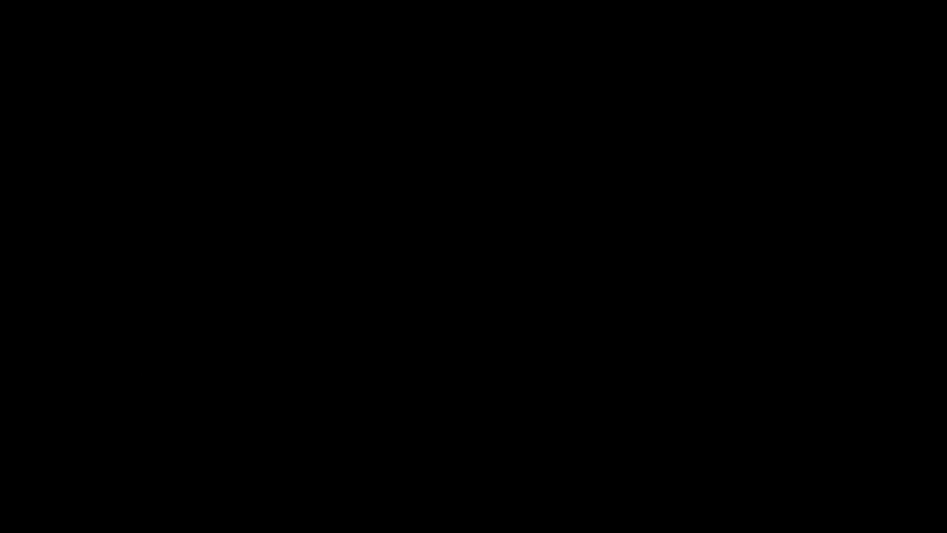